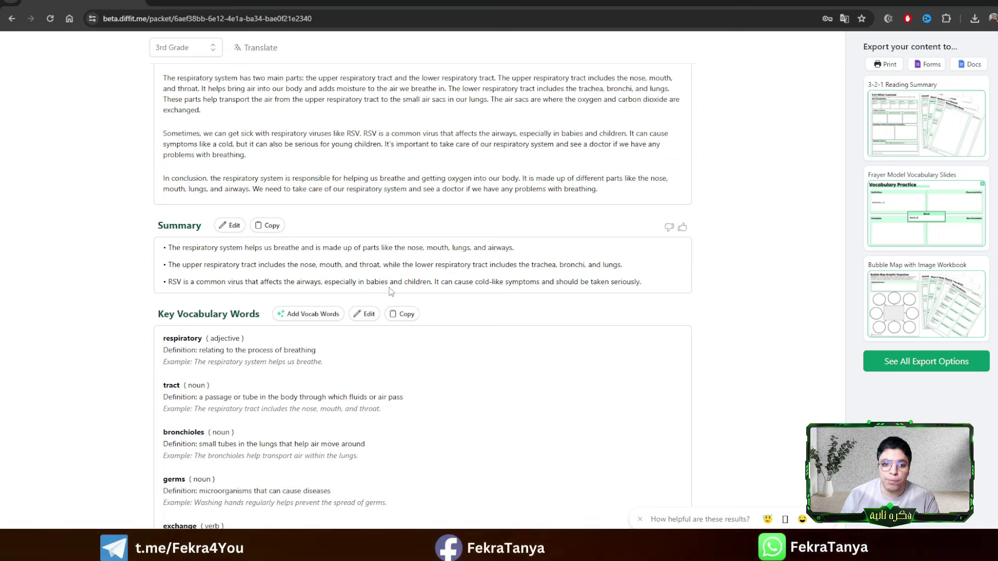
Open the summary and the adapted reading passage for editing in turn, closing each without changing its text
click(232, 227)
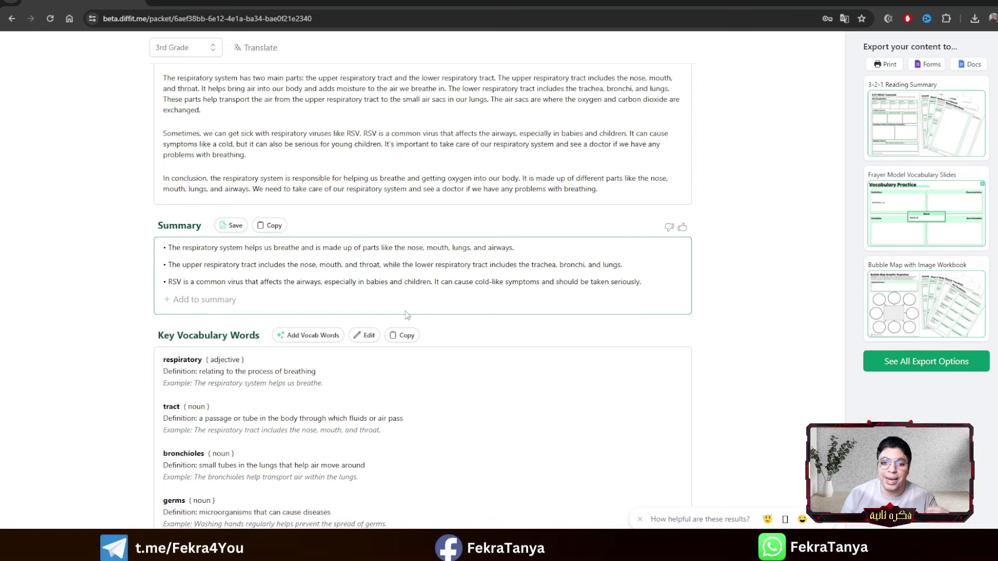
click(231, 225)
scroll(377, 197, up, 4)
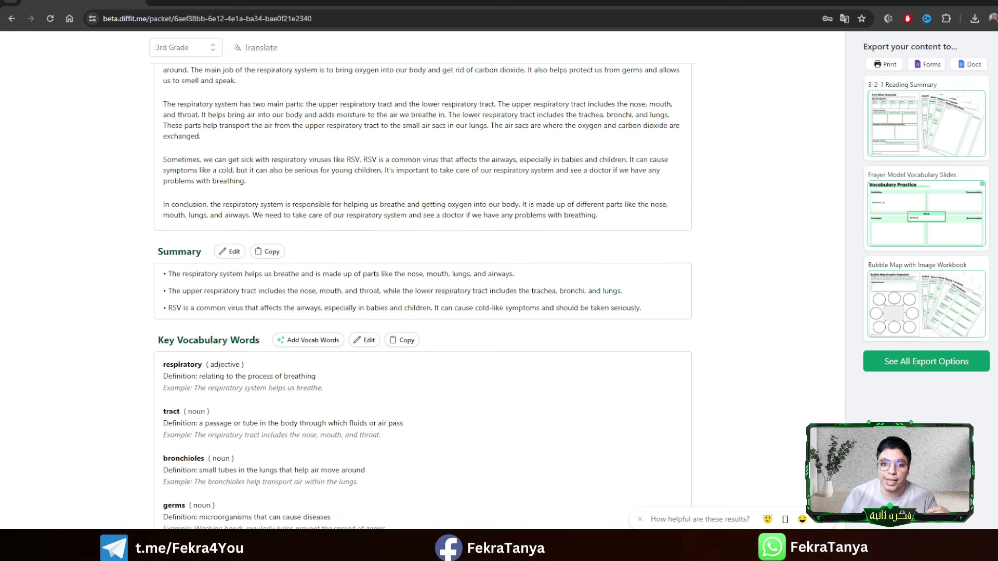
click(369, 182)
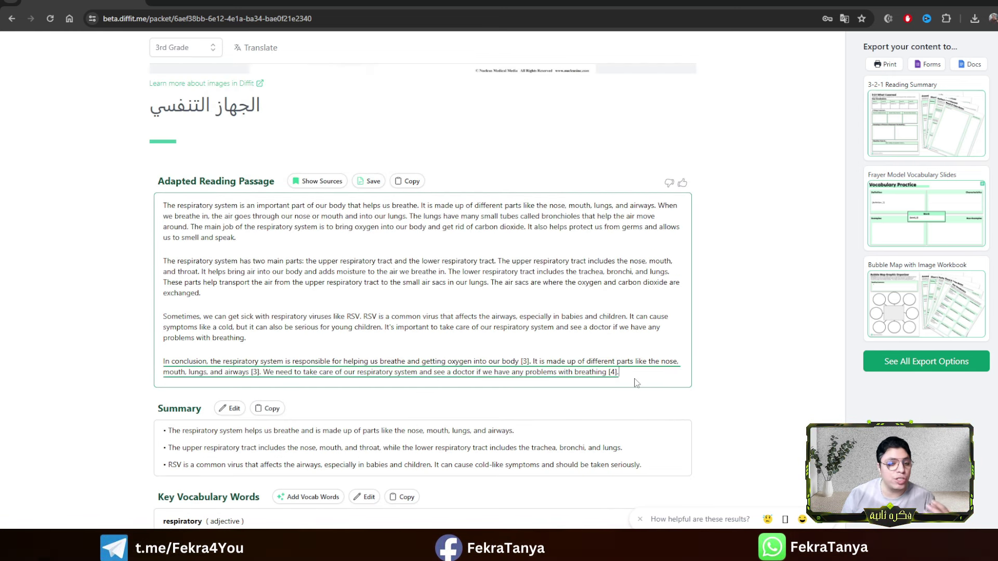
click(703, 289)
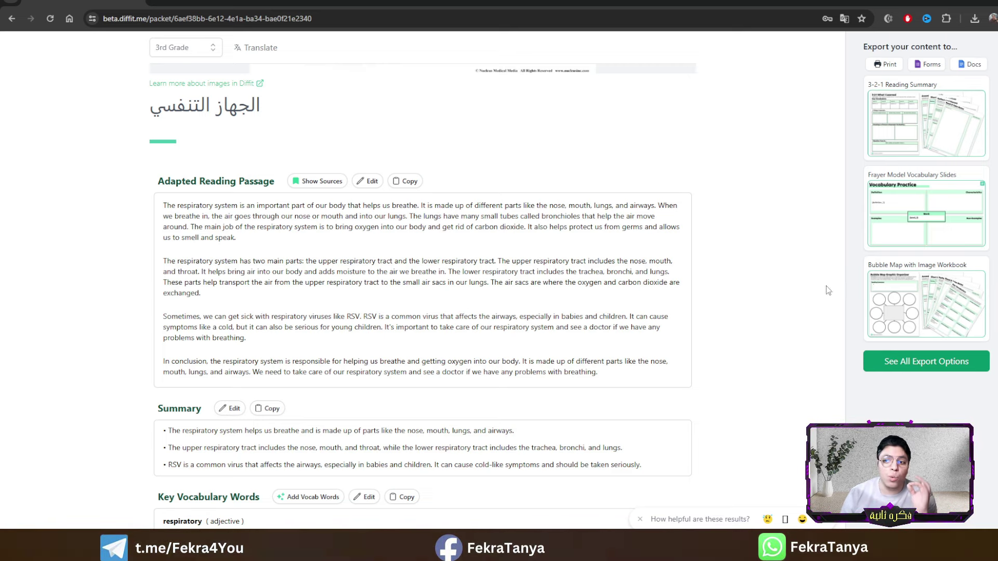
Examine the definition and example sentence given for "respiratory" in the Key Vocabulary Words section
scroll(460, 312, down, 1)
scroll(715, 194, down, 4)
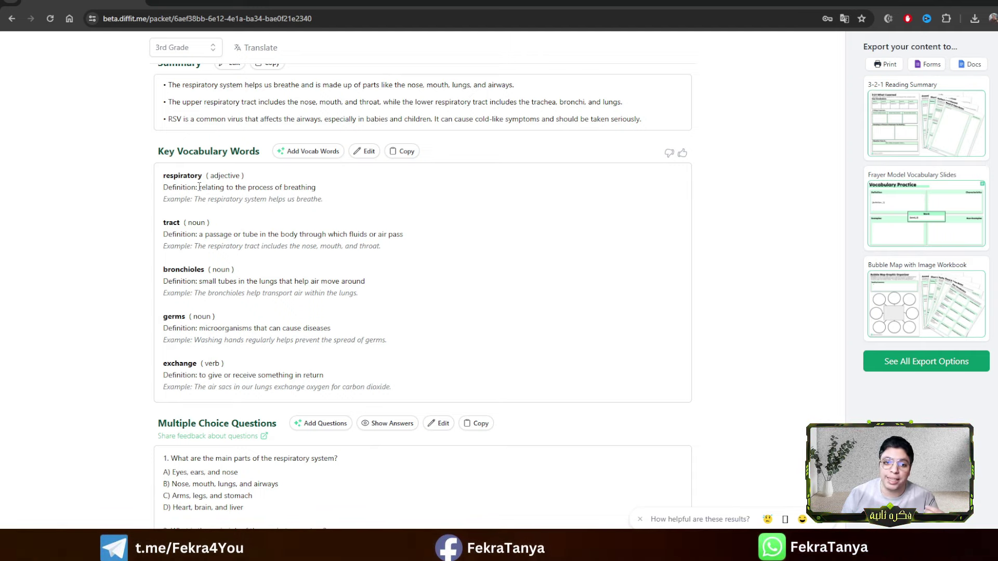
drag(199, 187, 257, 187)
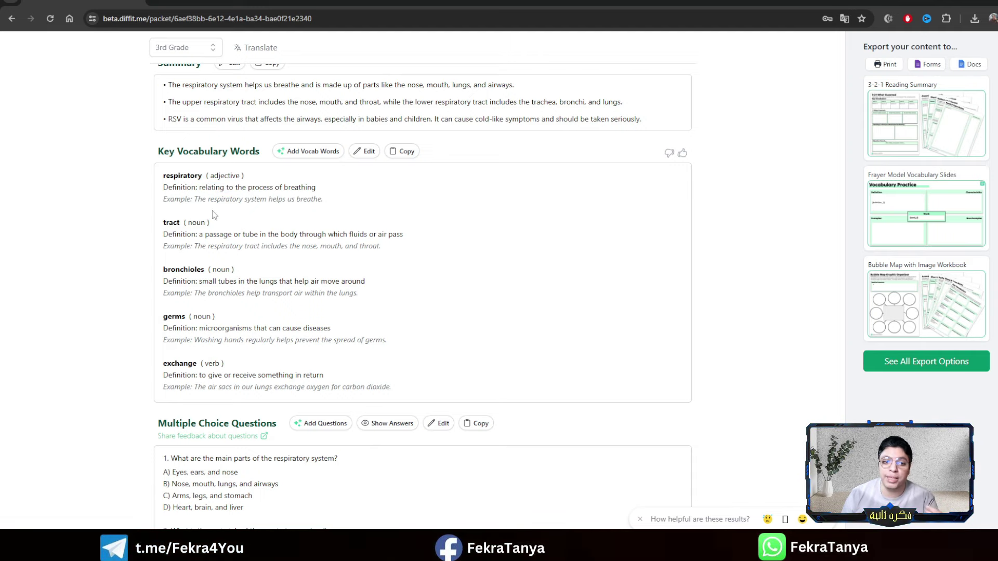
drag(198, 199, 271, 200)
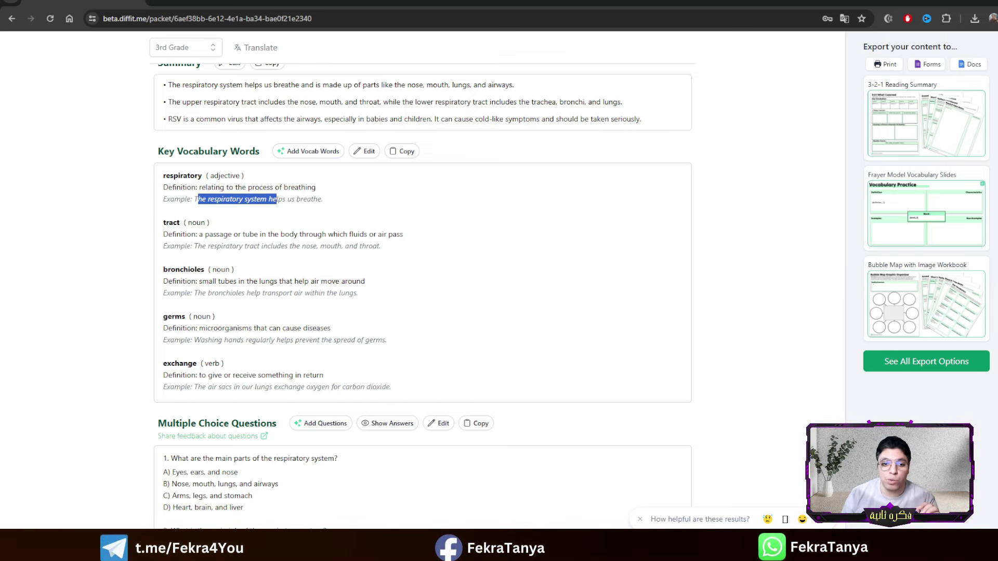
Show the answers to the multiple choice questions
scroll(390, 229, down, 2)
scroll(271, 118, down, 3)
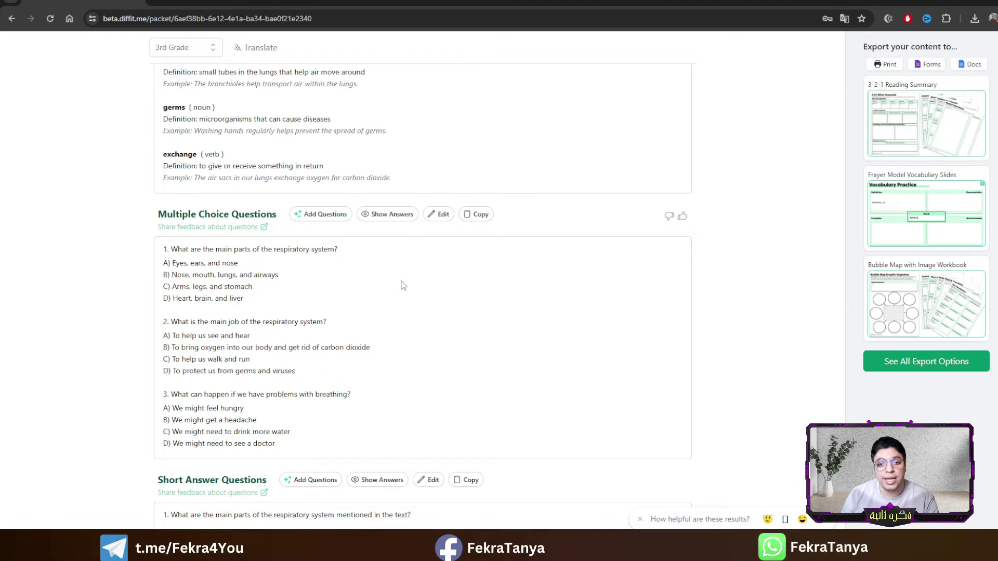
click(396, 218)
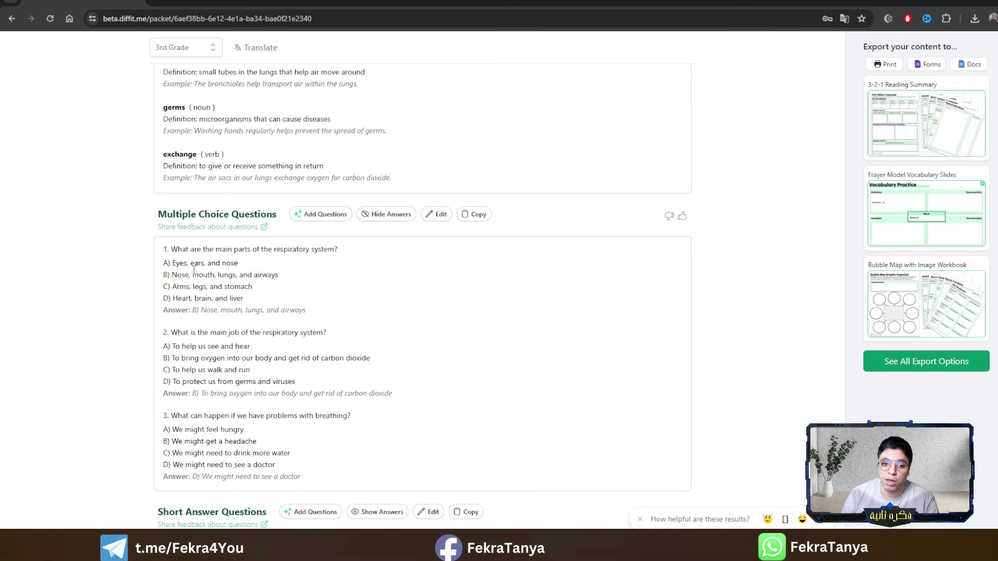
scroll(208, 306, down, 5)
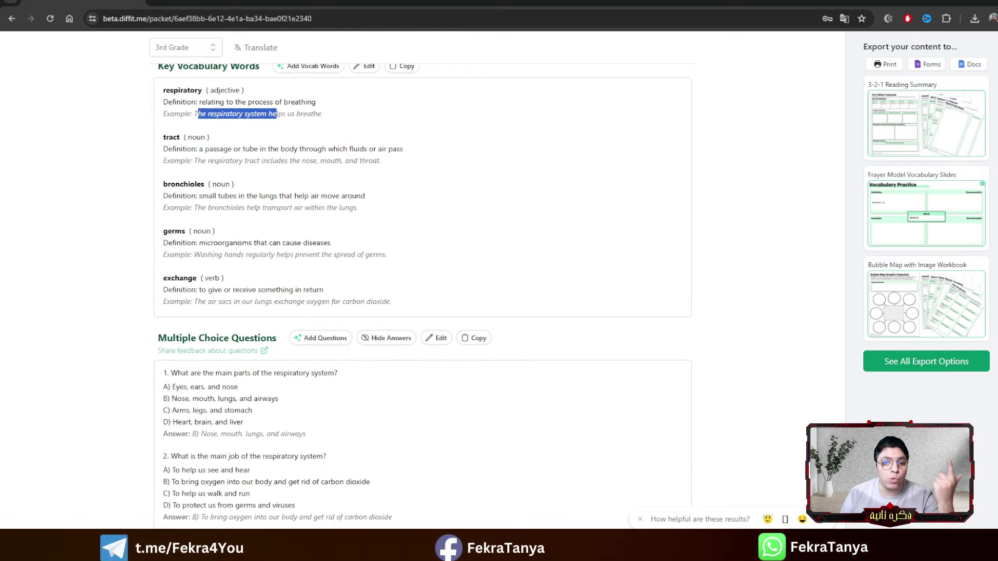
Review the packet's question sections and open the student activities gallery for its content
scroll(423, 300, up, 5)
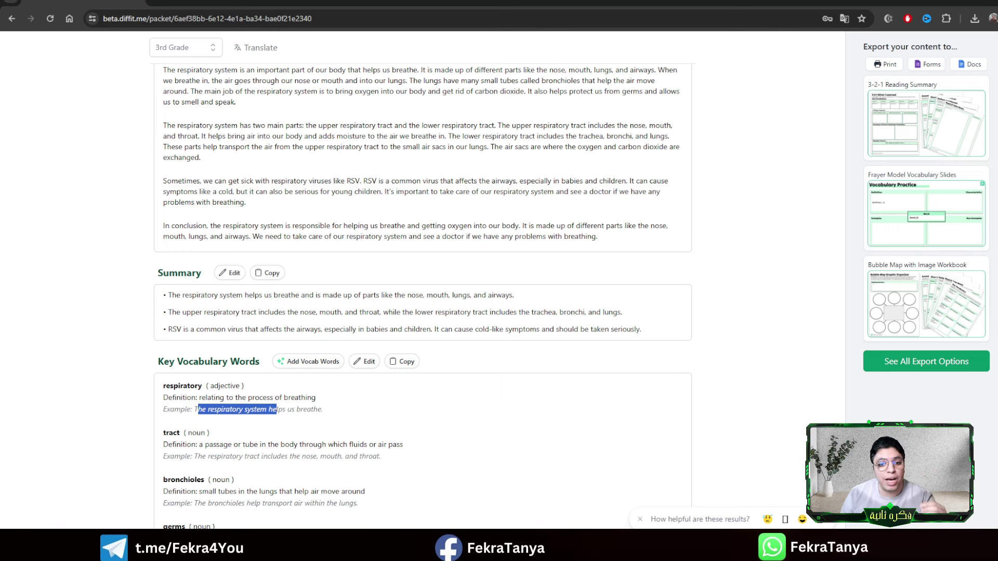
scroll(423, 312, down, 12)
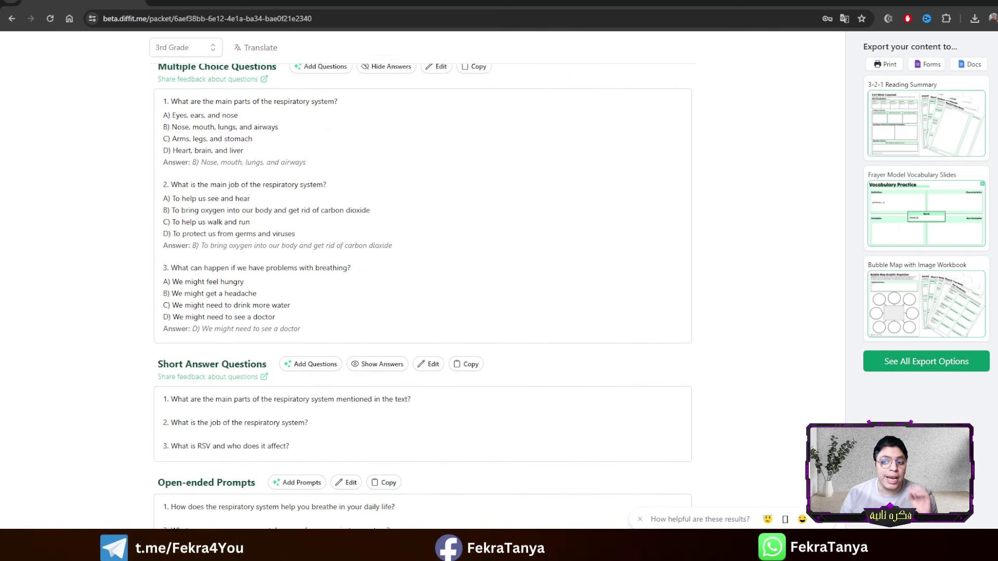
scroll(423, 303, down, 2)
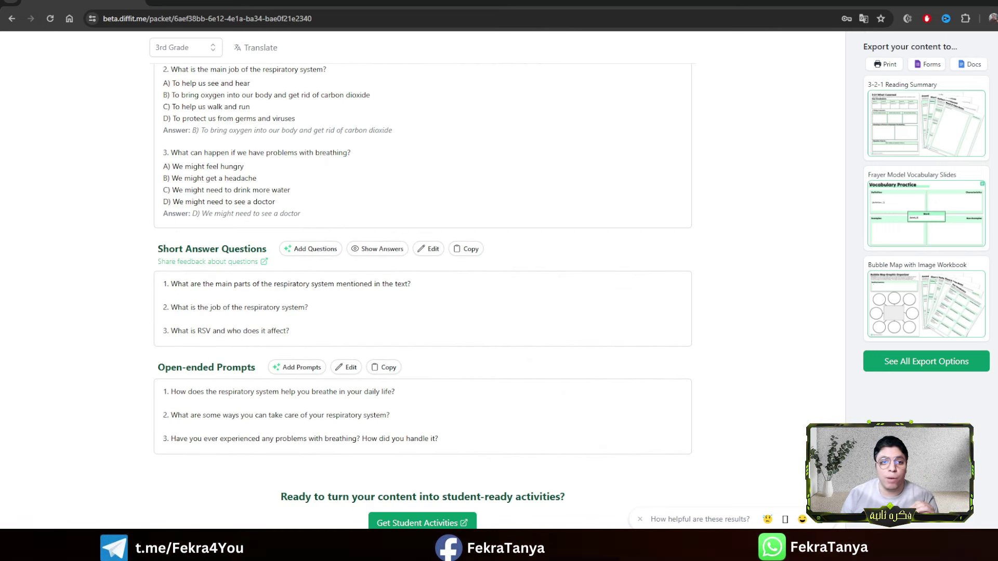
scroll(445, 525, down, 1)
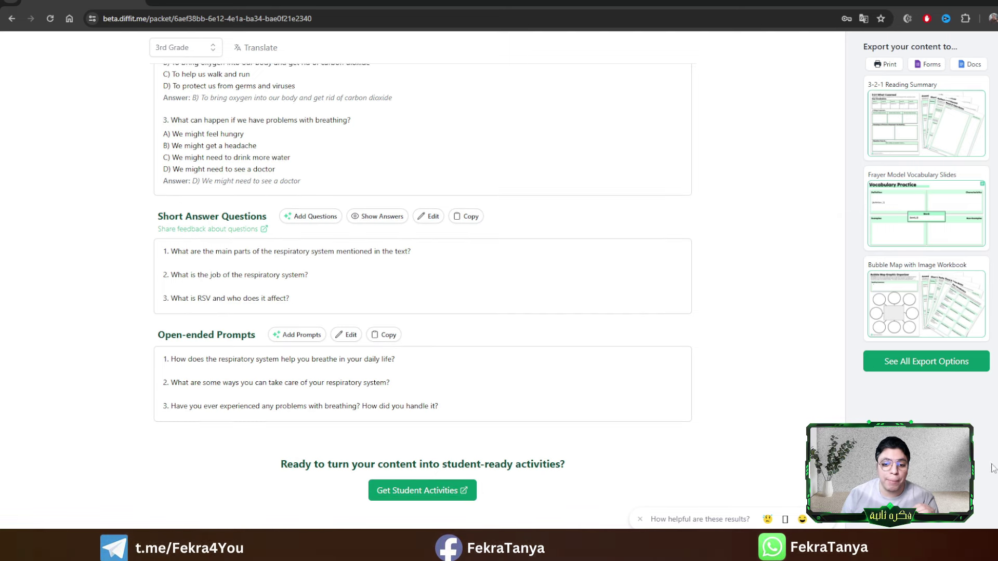
click(446, 505)
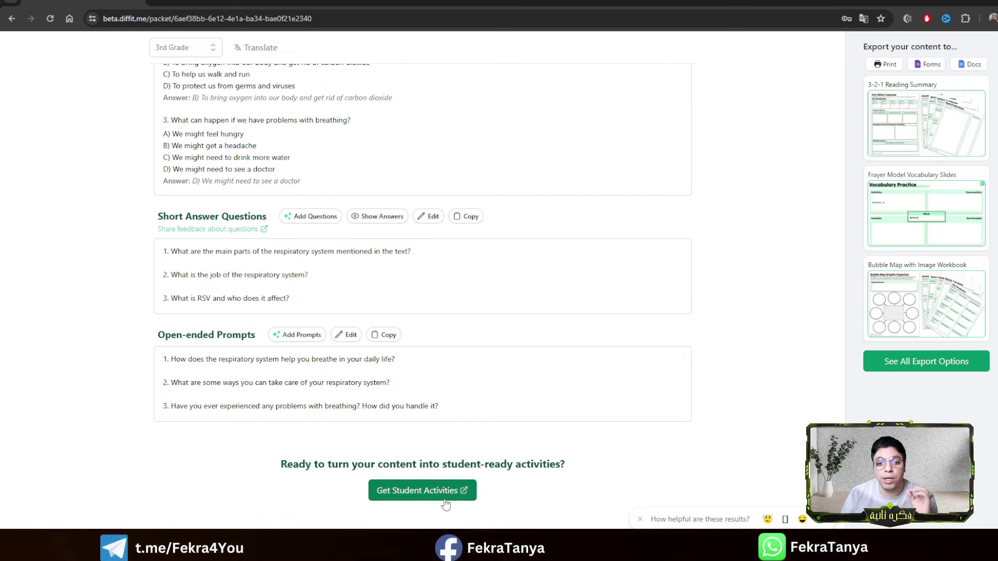
scroll(446, 504, down, 1)
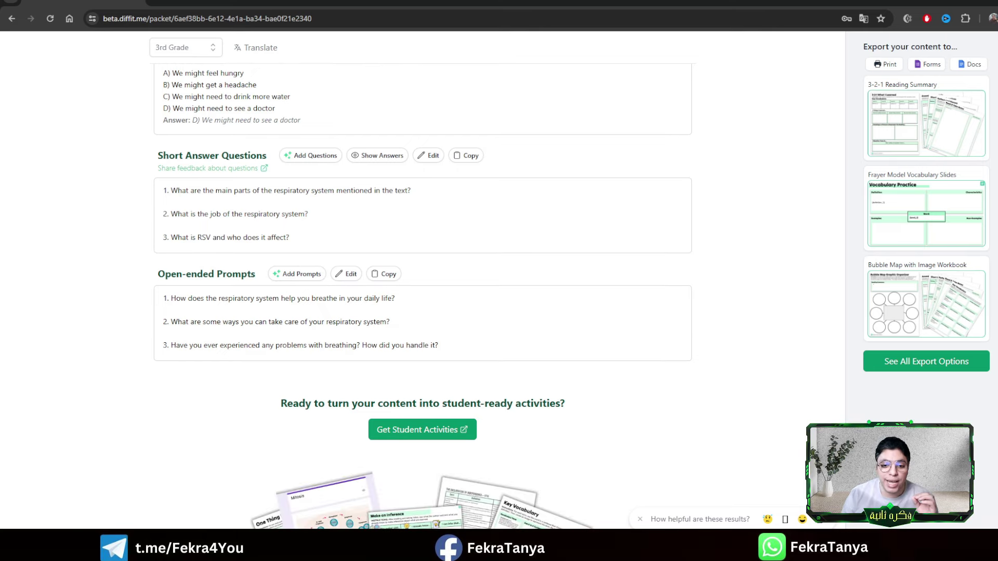
click(394, 436)
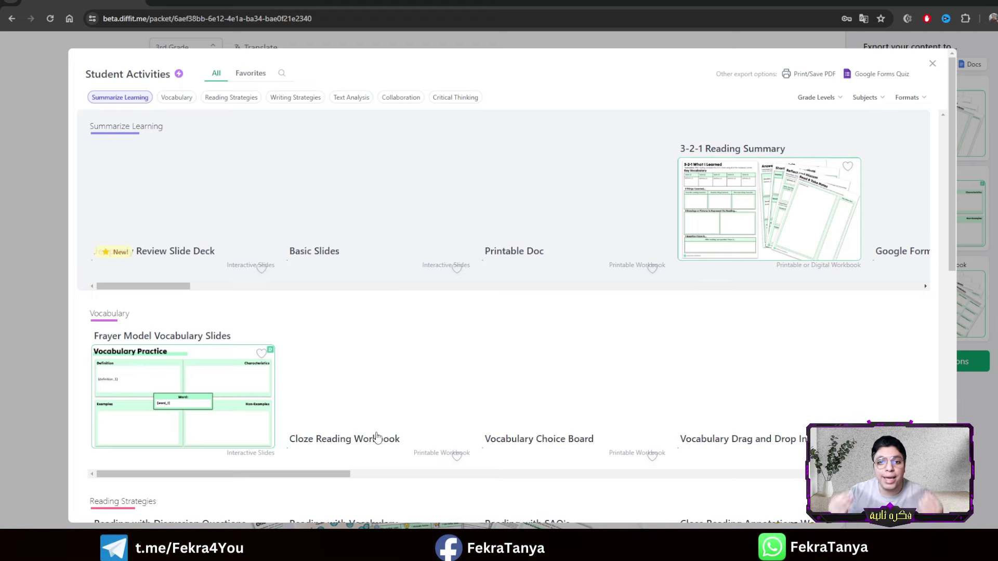
Browse the student activities and choose the Bubble Map with Image Workbook under Summarize Learning
scroll(377, 438, right, 5)
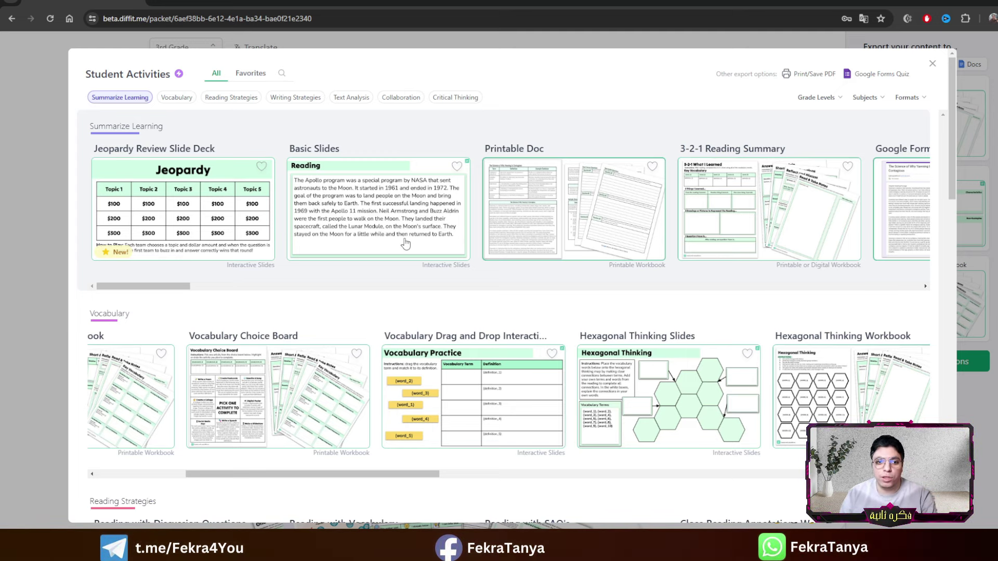
drag(179, 286, 391, 293)
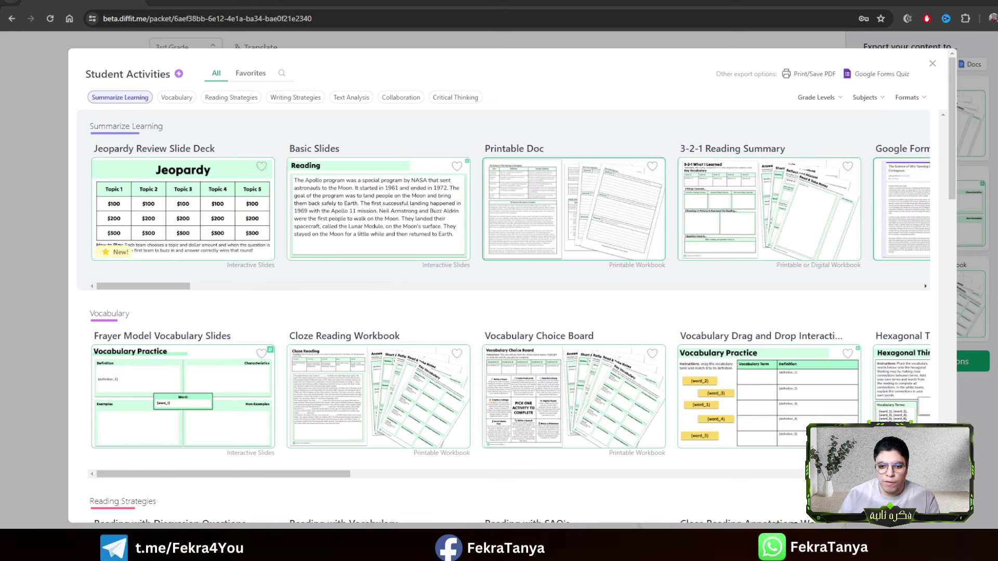
drag(179, 286, 274, 273)
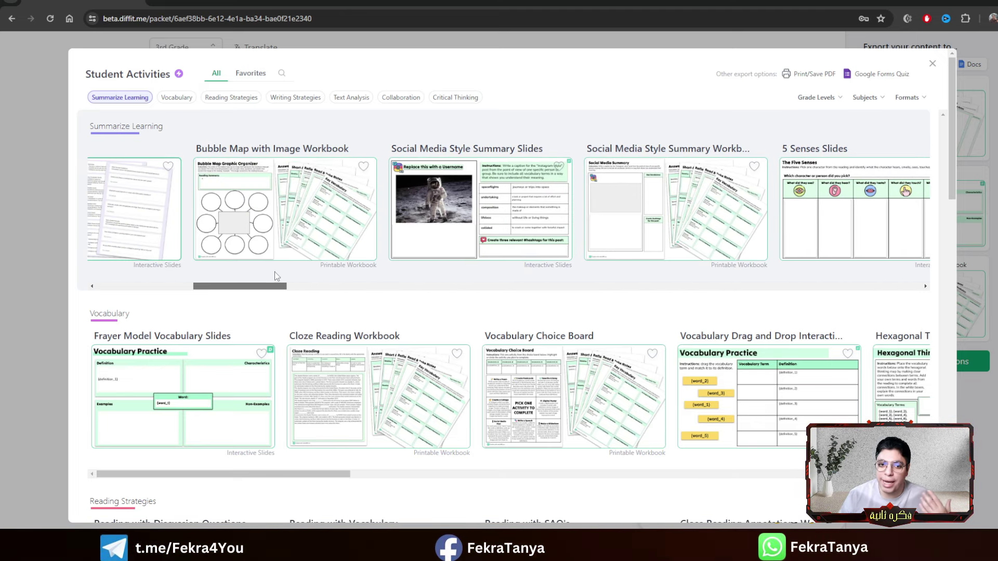
click(281, 243)
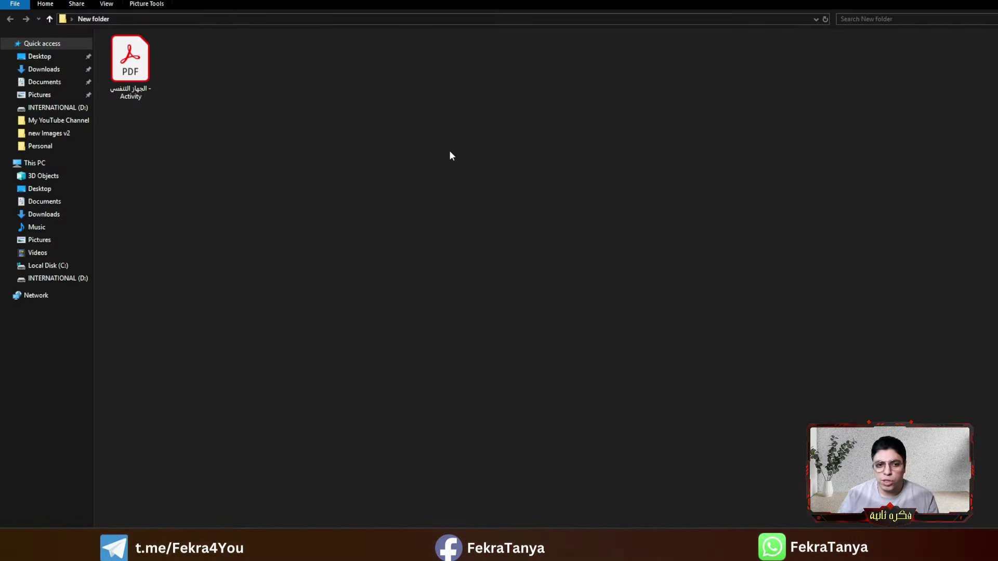
Open the "الجهاز التنفسي - Activity" PDF from New folder and examine its teacher instructions and Read & Take Notes page
double_click(141, 56)
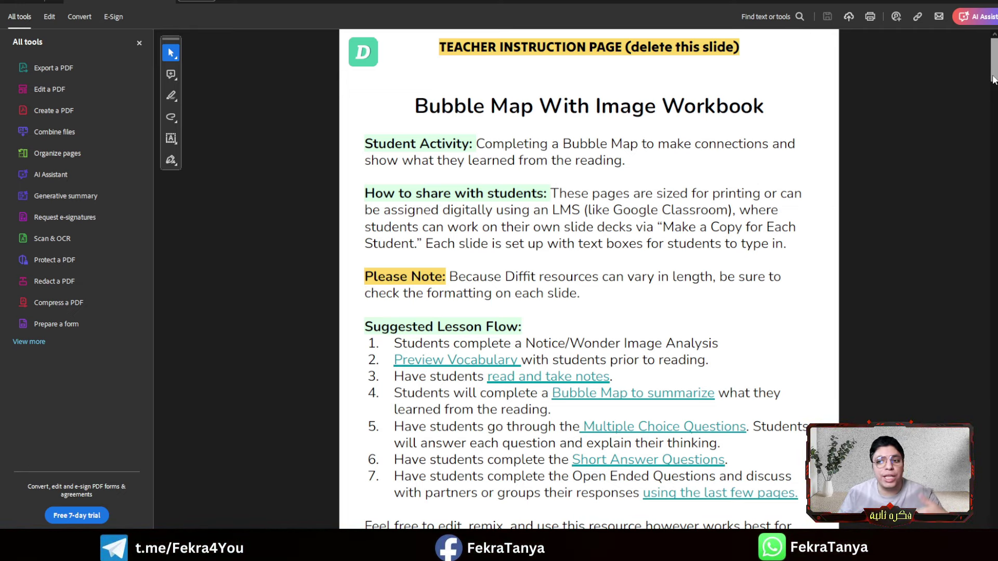
drag(993, 79, 981, 129)
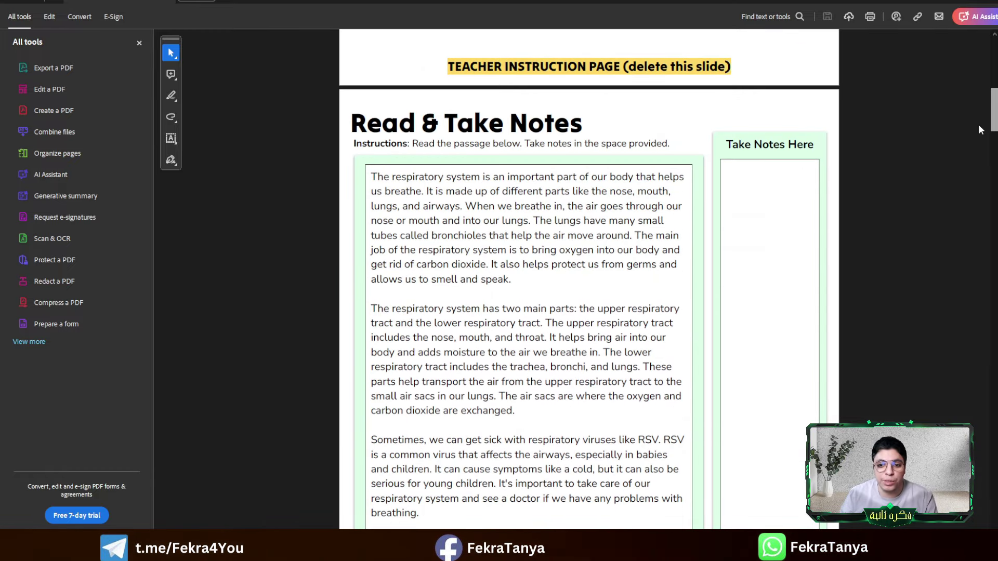
scroll(980, 130, down, 1)
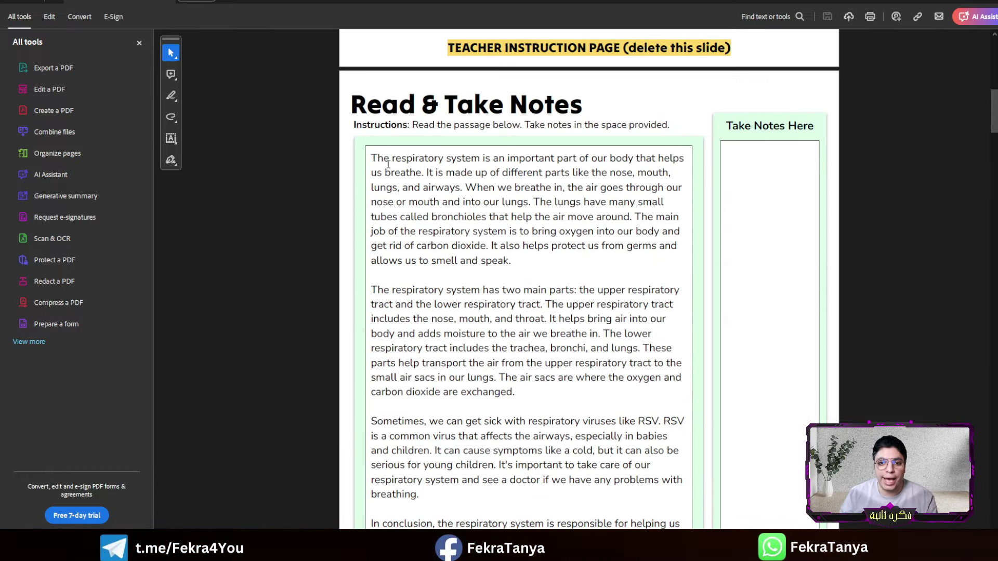
drag(391, 163, 479, 159)
click(992, 130)
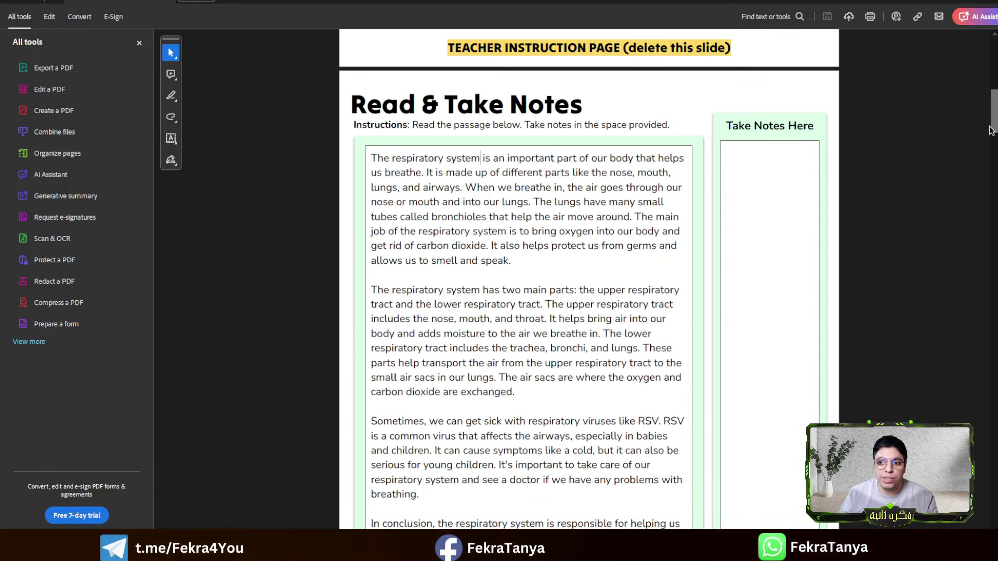
drag(995, 126, 976, 63)
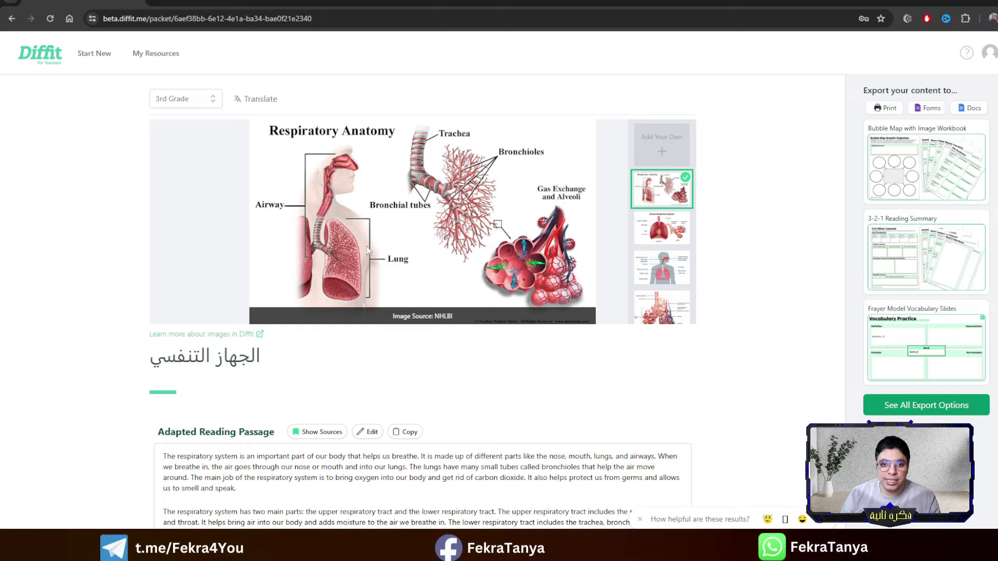
scroll(421, 234, down, 3)
scroll(421, 291, down, 5)
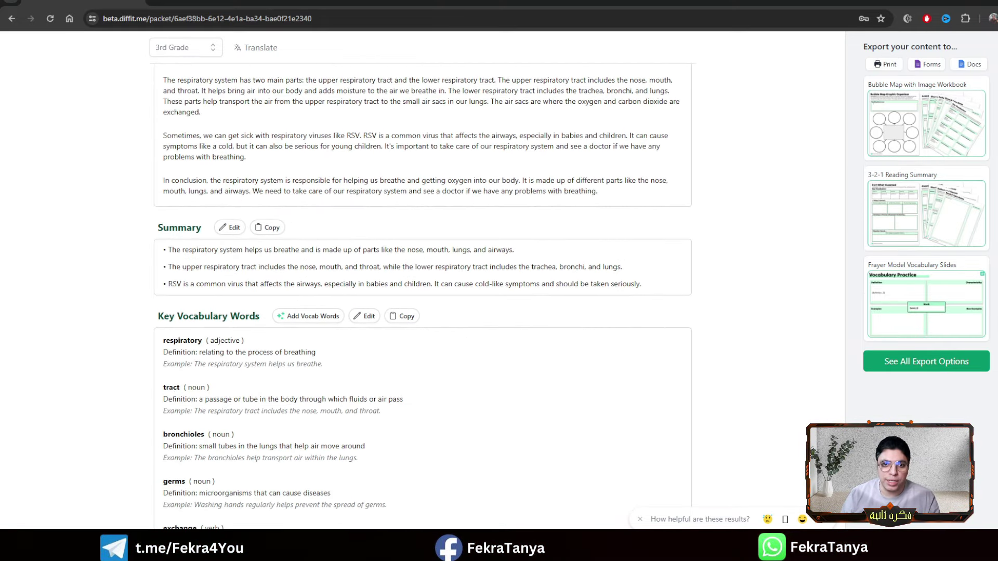
scroll(813, 169, up, 10)
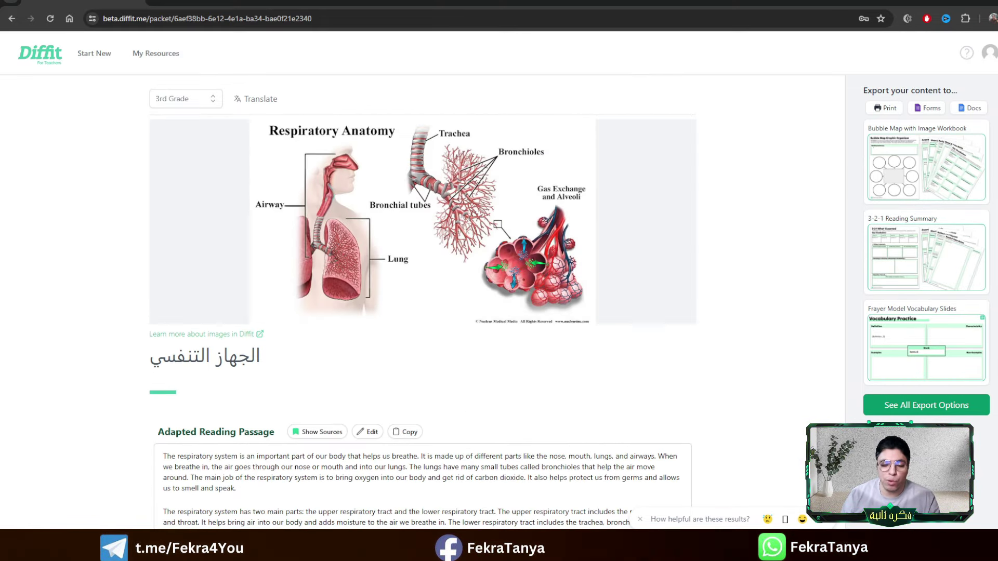
scroll(814, 169, down, 7)
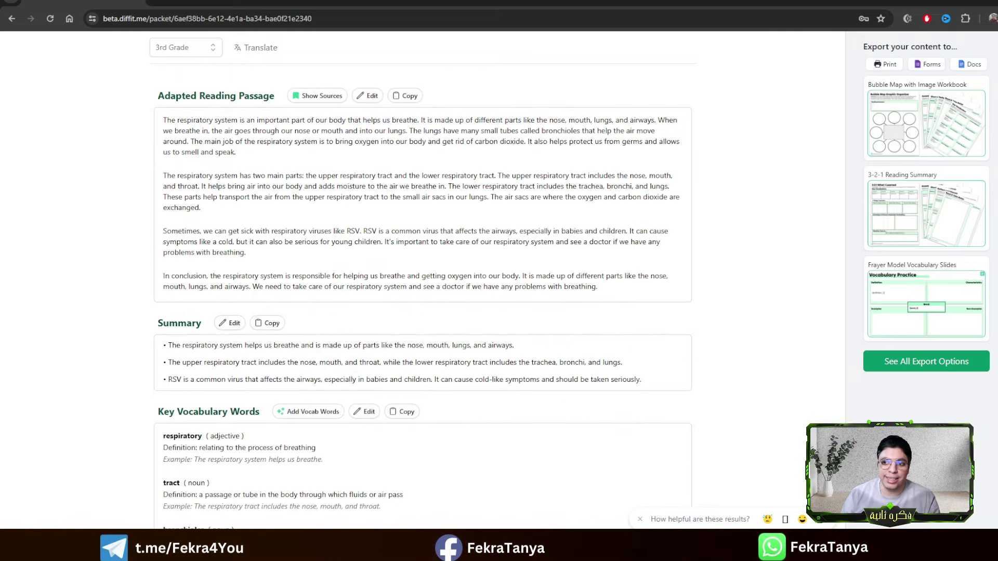
scroll(351, 195, up, 5)
scroll(421, 280, up, 2)
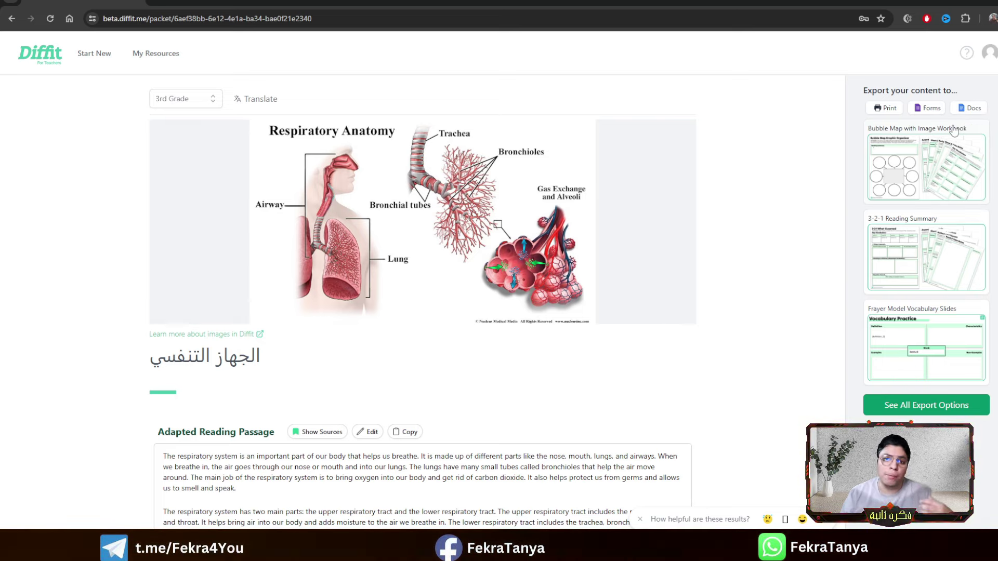
Translate the packet into Arabic, leaving out the Key Vocabulary Words, Short Answer Questions and Open-ended Prompts sections
click(256, 100)
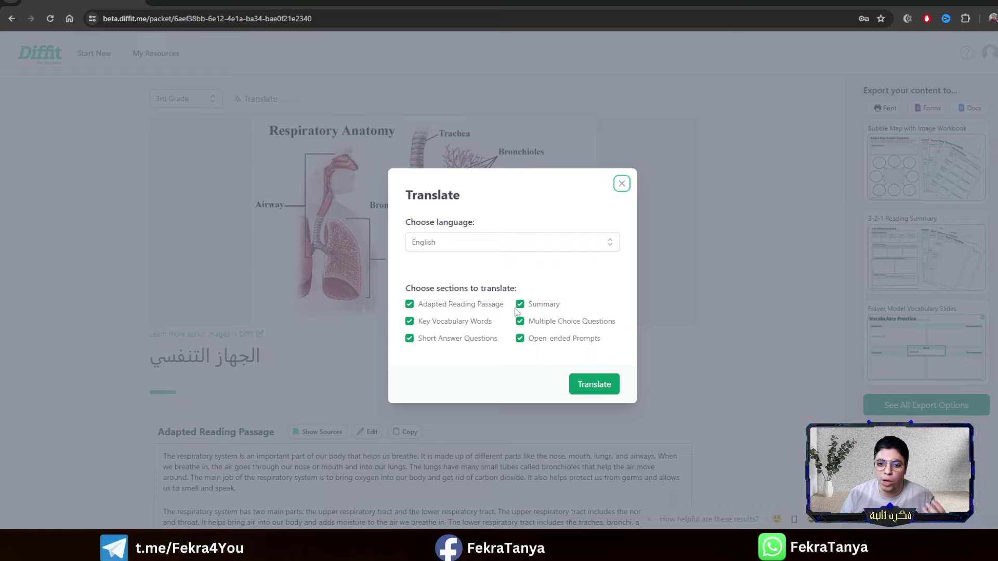
click(410, 321)
click(409, 339)
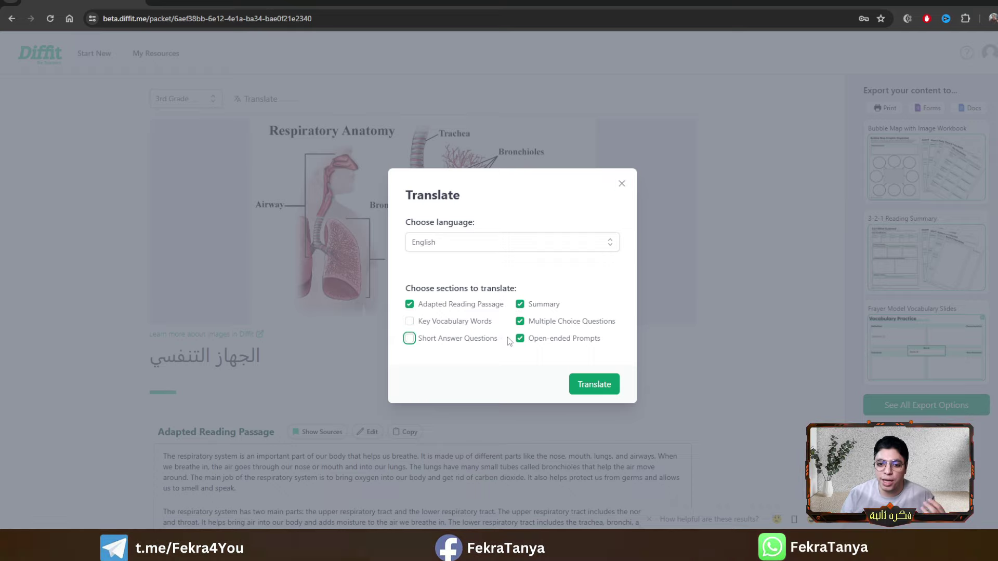
click(519, 338)
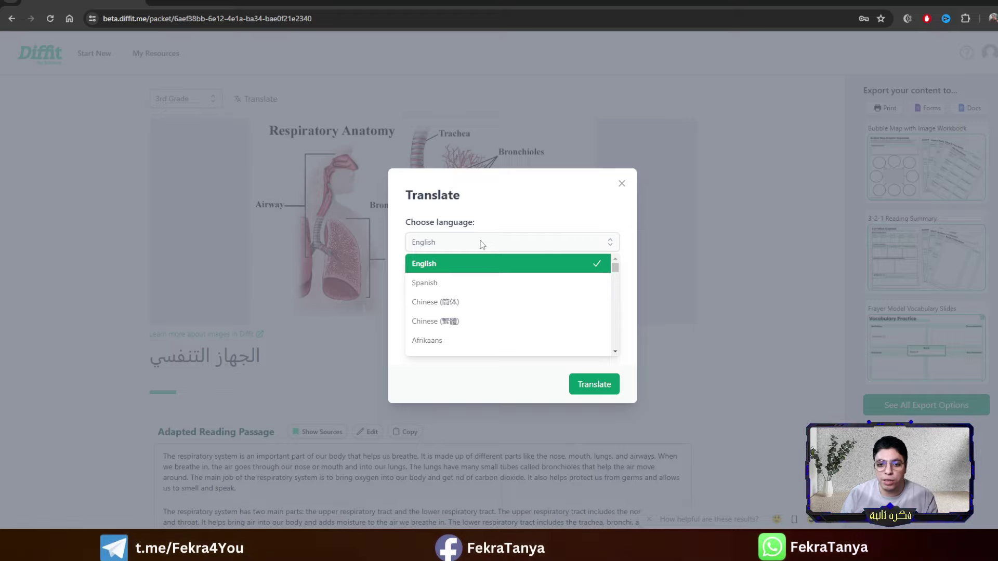
scroll(477, 305, down, 1)
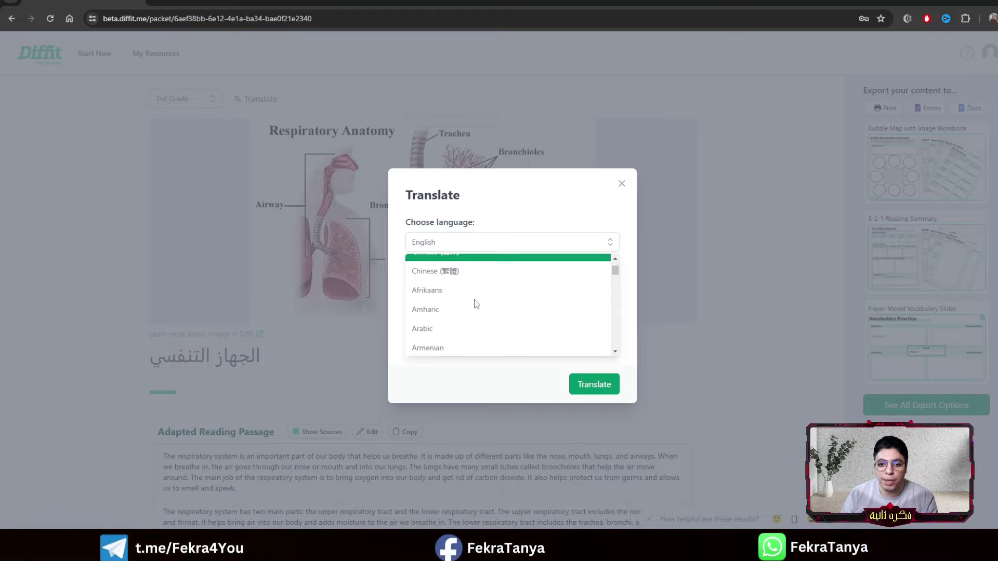
click(495, 326)
click(589, 385)
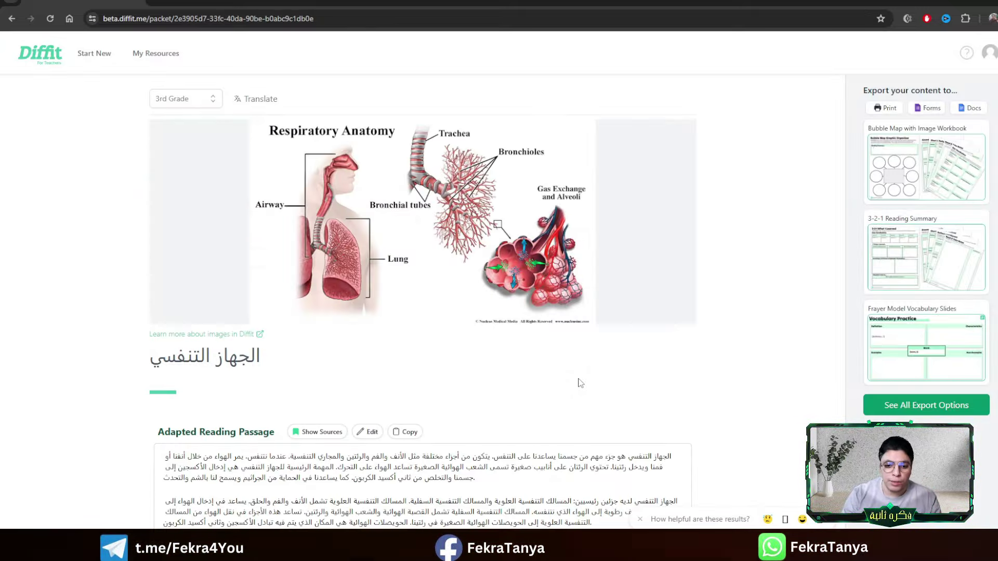
Examine the packet's Arabic reading passage and summary and its vocabulary and question sections down to the open-ended prompts
scroll(422, 280, down, 5)
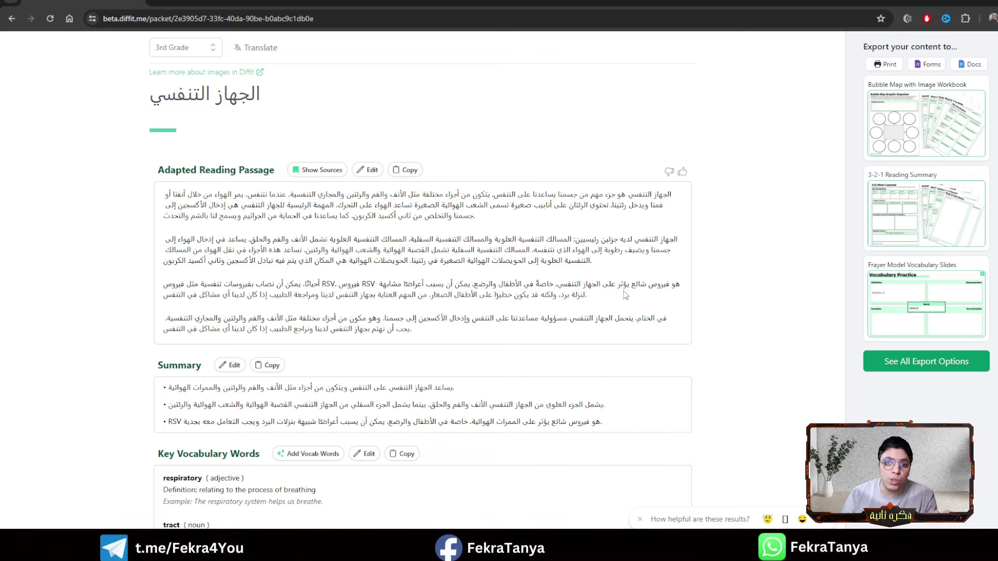
scroll(422, 312, down, 9)
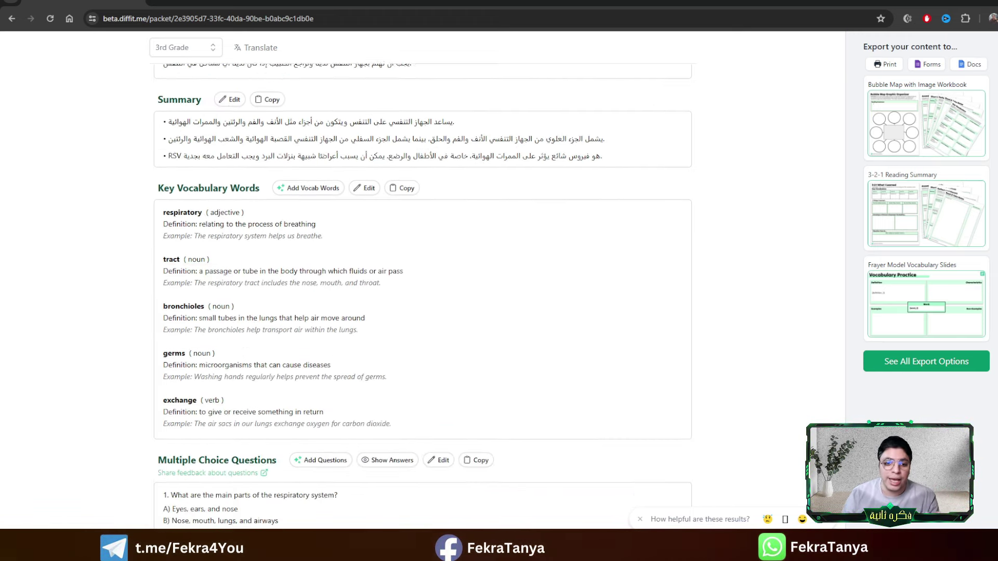
scroll(422, 297, down, 5)
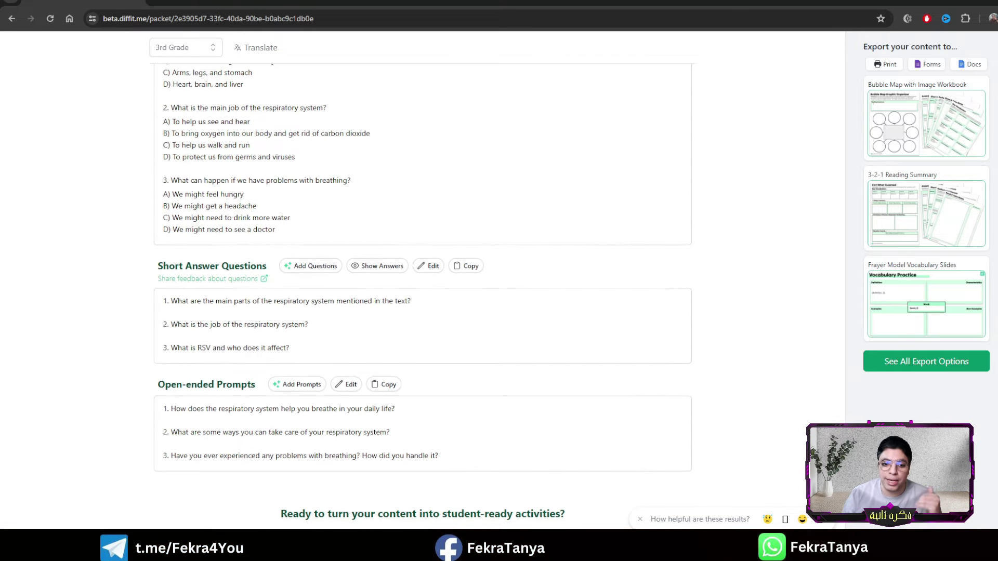
scroll(422, 296, up, 8)
scroll(422, 296, up, 6)
scroll(422, 297, down, 2)
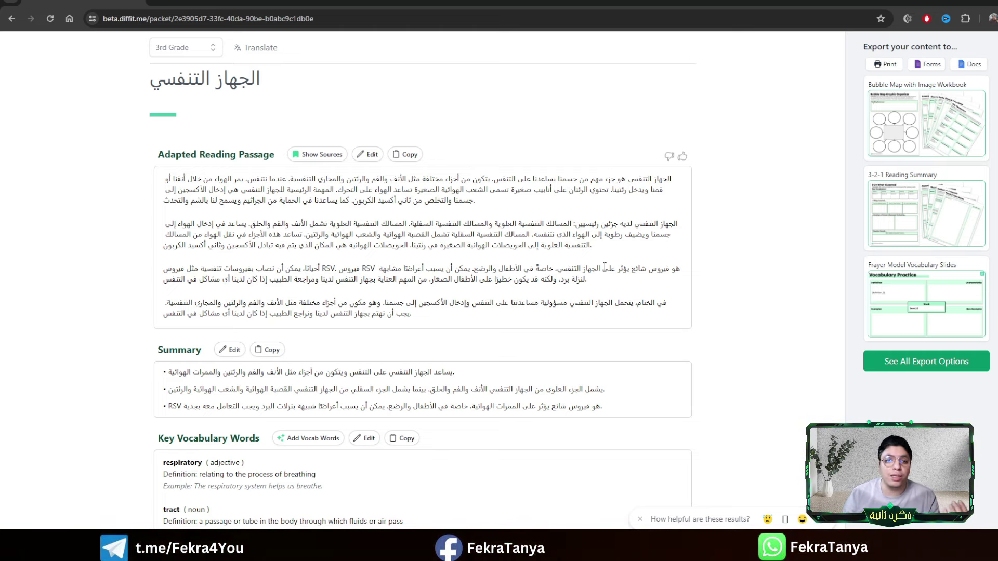
scroll(248, 107, up, 5)
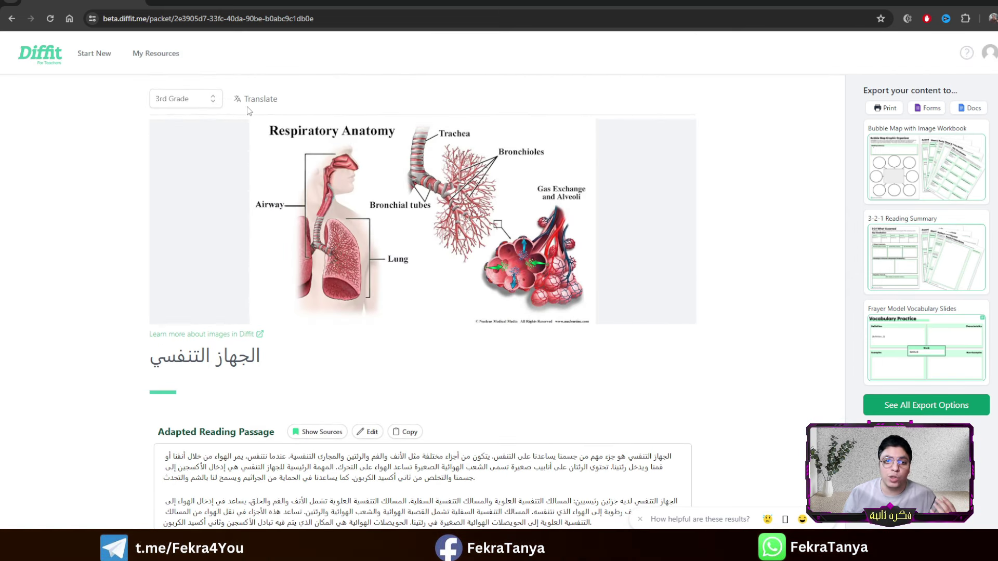
Translate the packet back into English with all six sections included
click(256, 100)
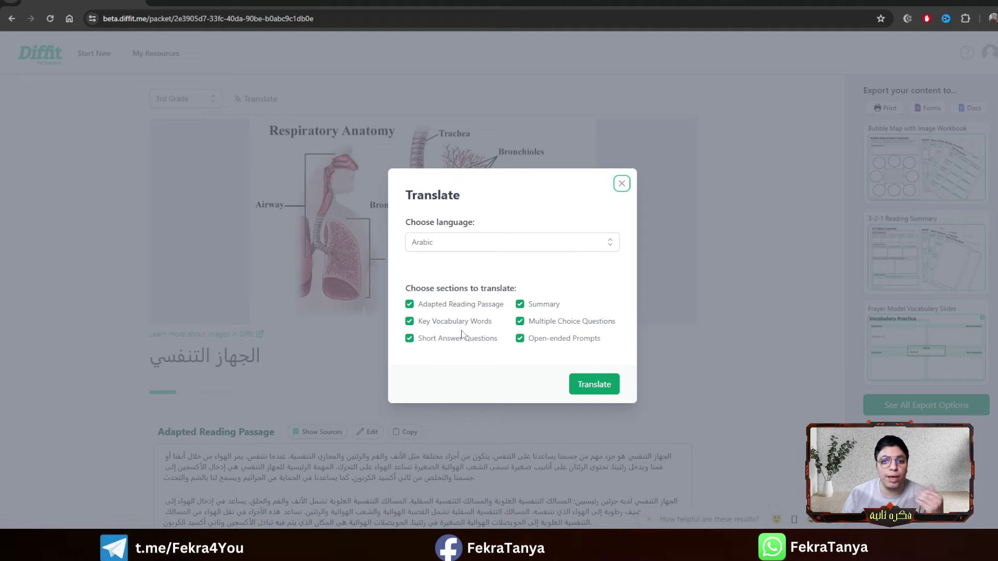
click(473, 246)
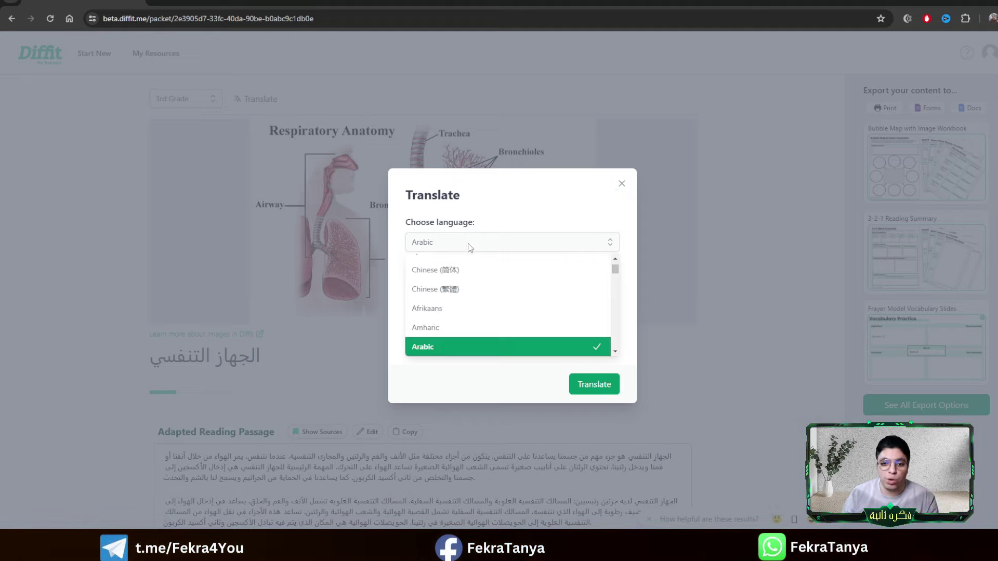
scroll(466, 280, up, 3)
click(455, 262)
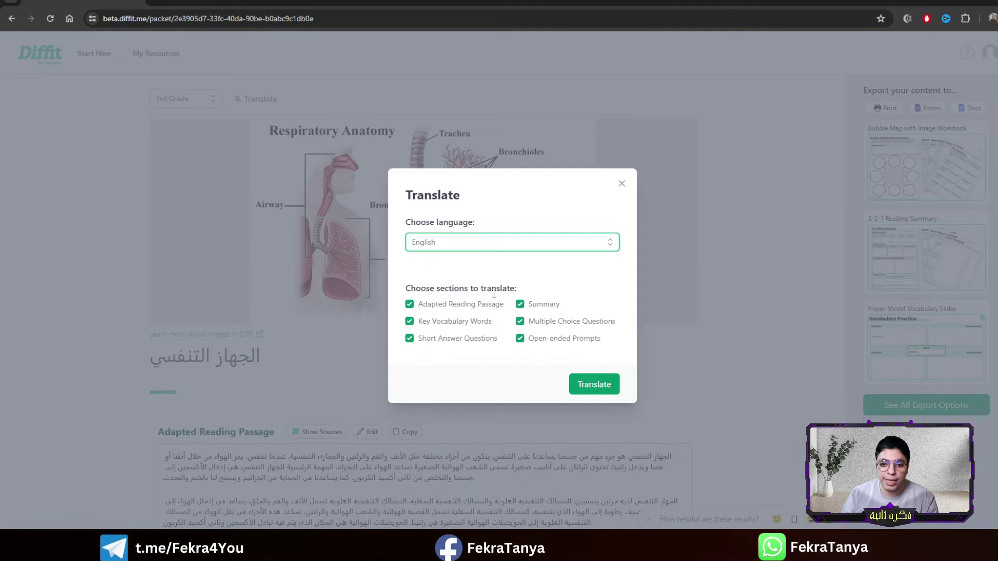
click(594, 383)
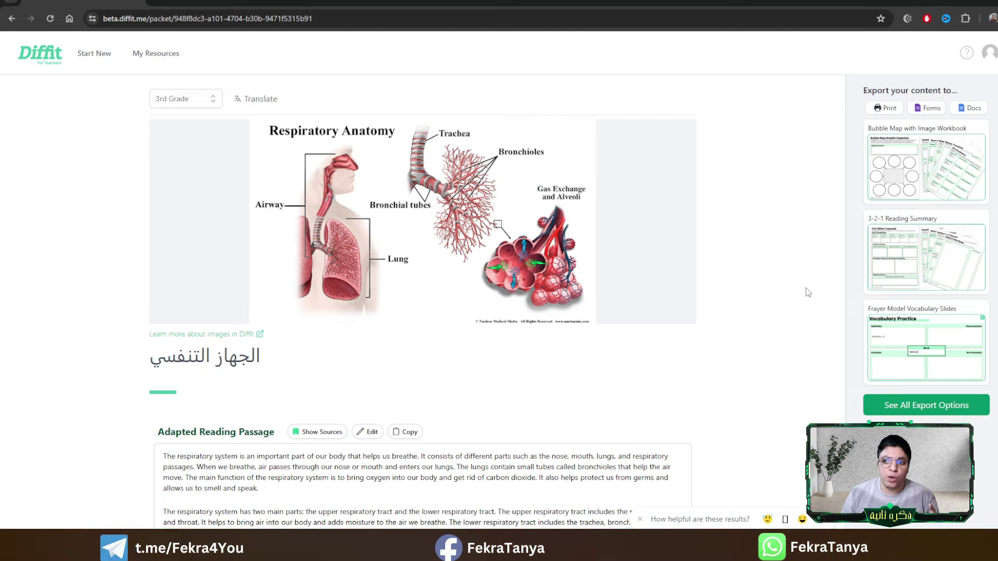
Save the English packet as a PDF with all elements included, all pages and portrait layout, keeping the suggested file name
click(879, 108)
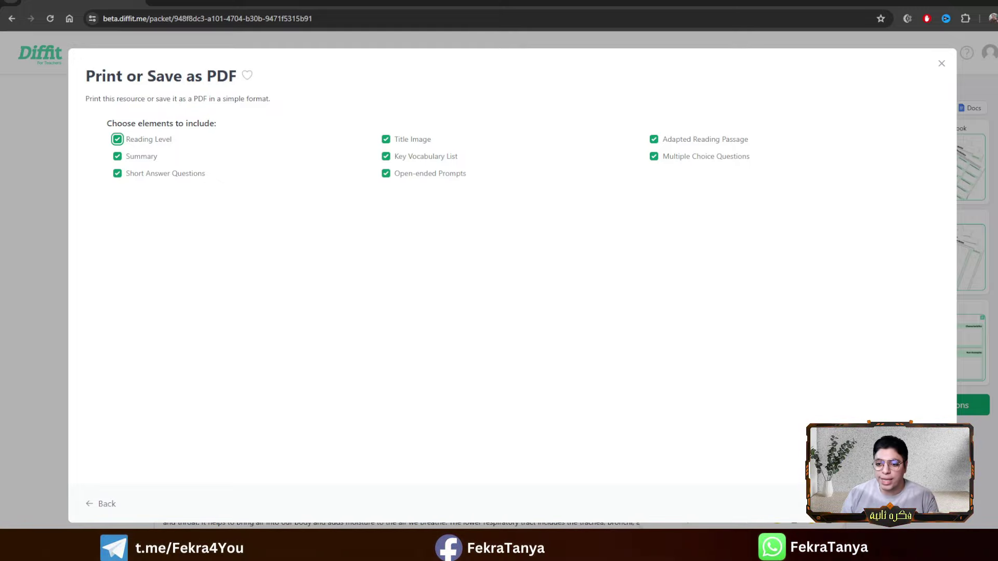
click(915, 504)
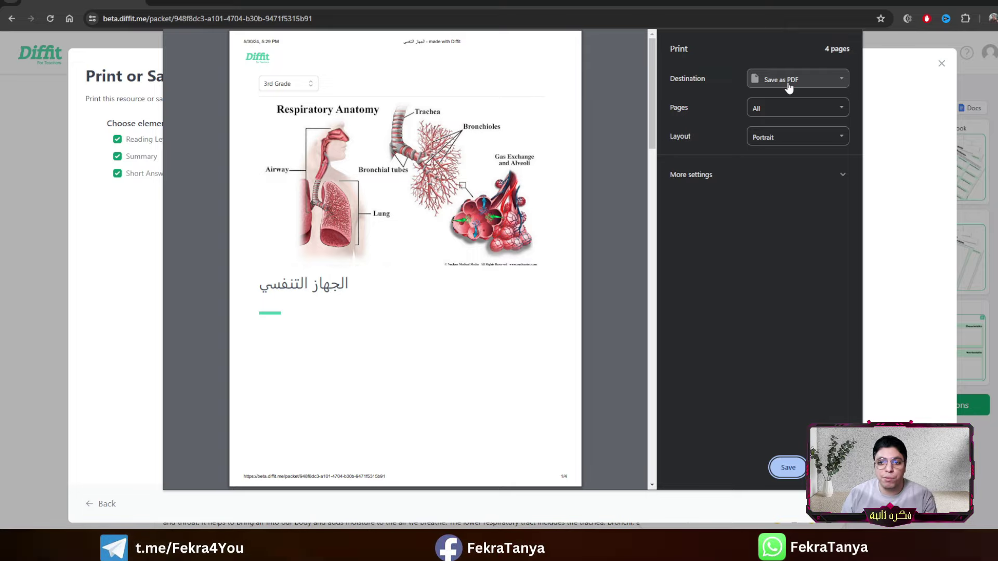
click(788, 467)
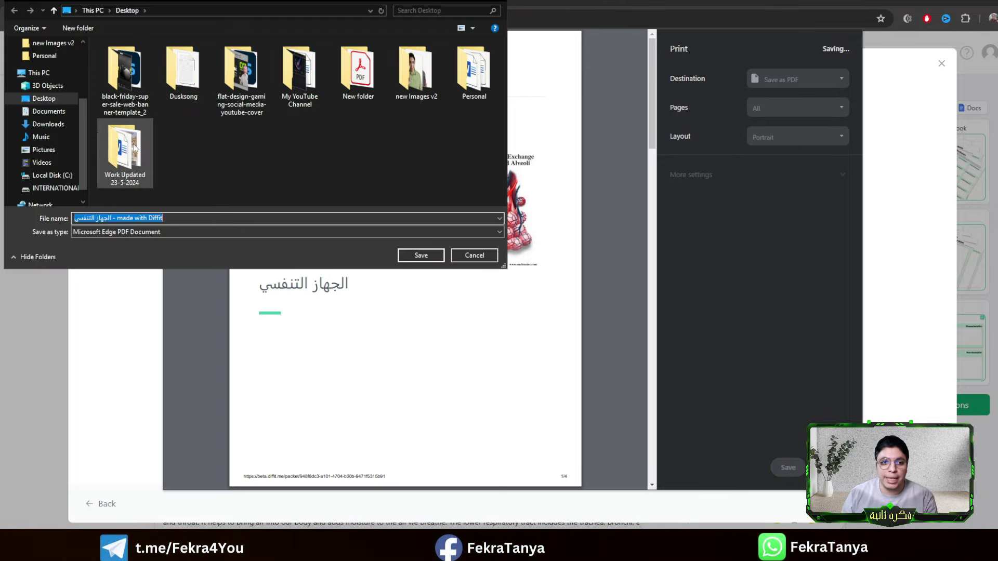
click(312, 217)
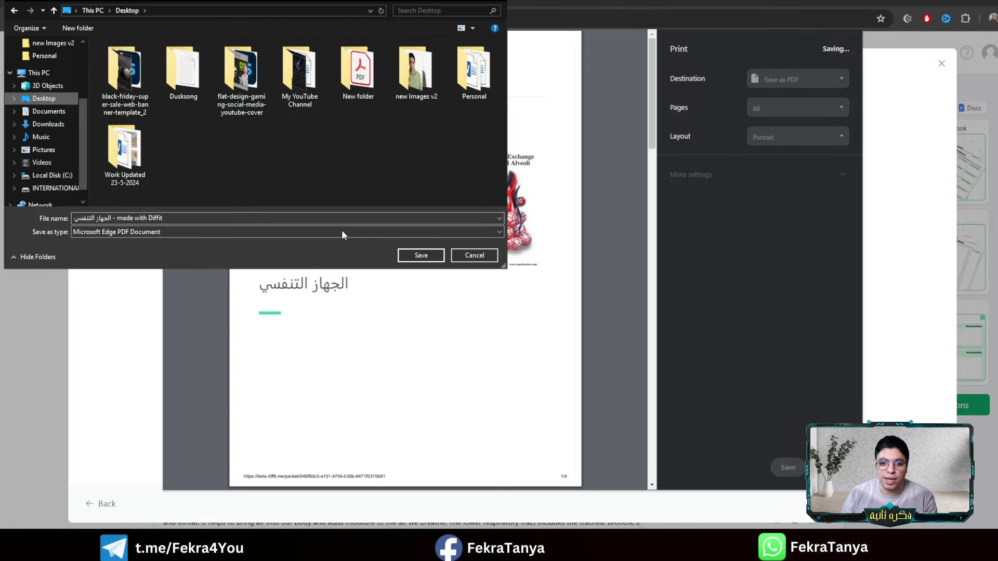
click(413, 260)
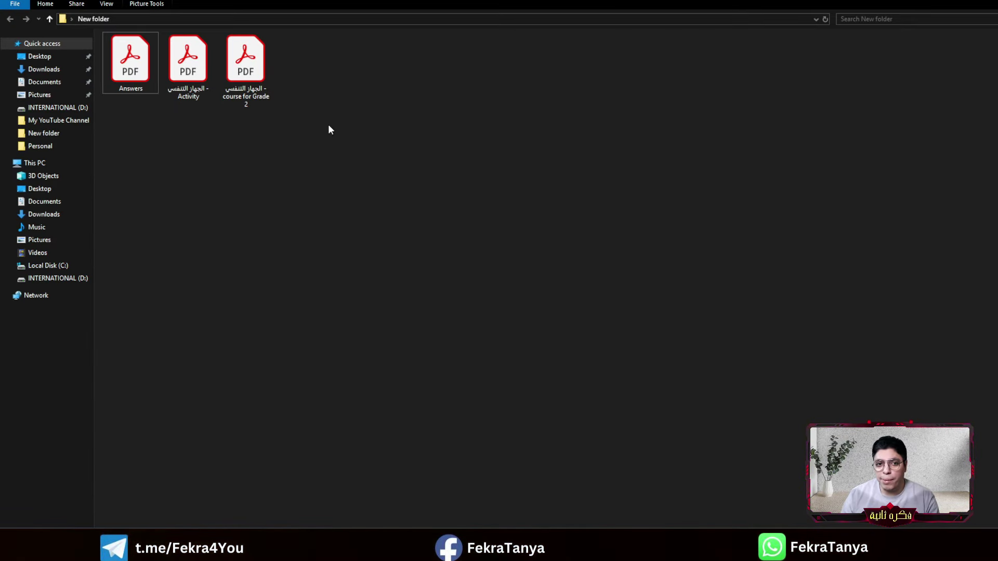
Open the "الجهاز التنفسي - course for Grade 2" PDF from New folder and examine its passage, summary, vocabulary and question pages
click(250, 79)
double_click(249, 79)
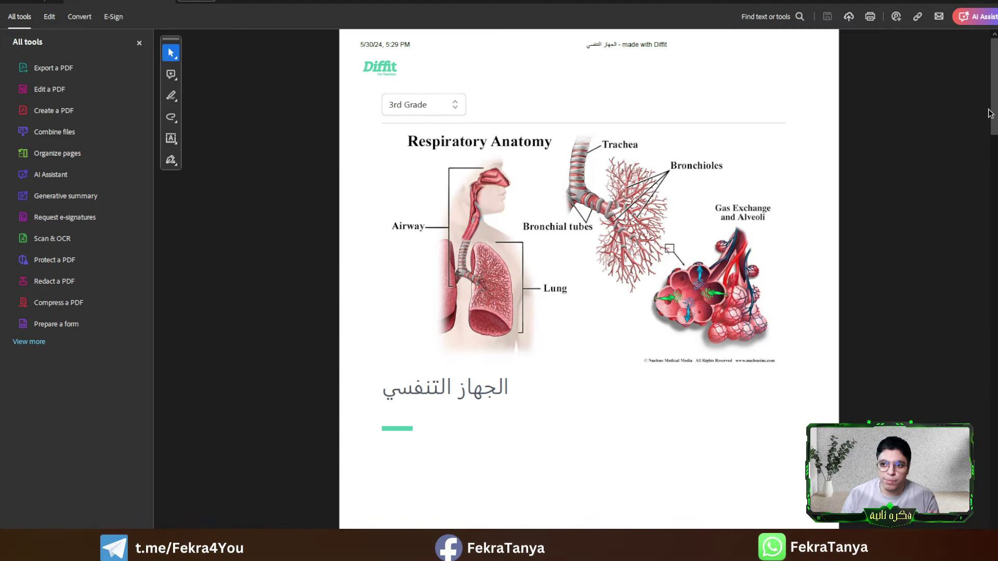
scroll(589, 281, down, 2)
scroll(589, 280, up, 2)
scroll(589, 281, down, 5)
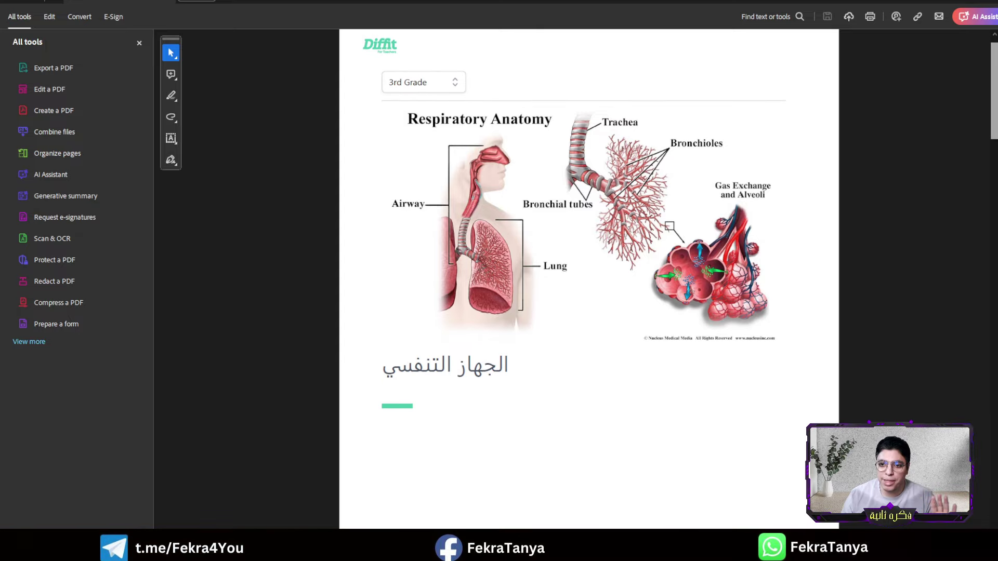
scroll(589, 280, up, 3)
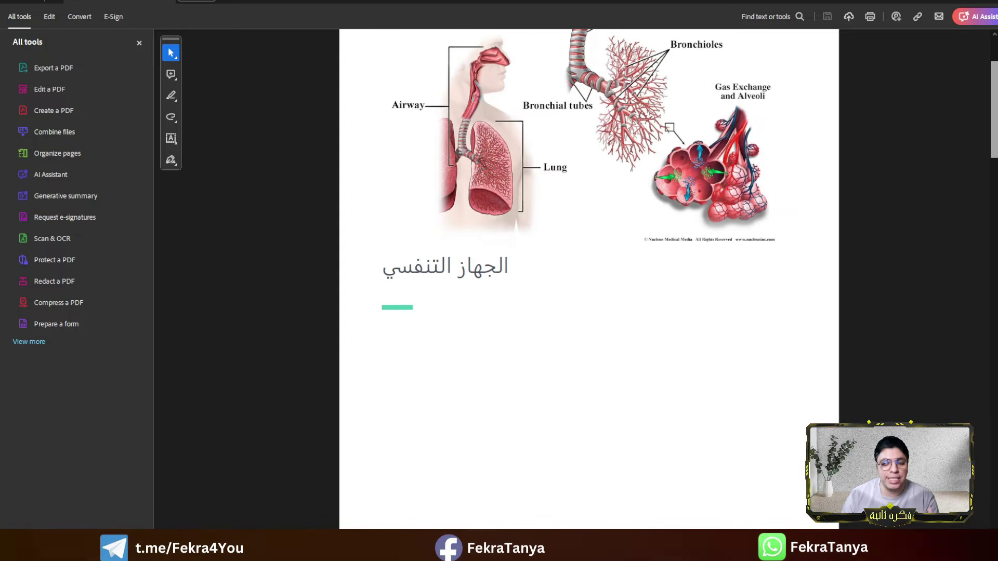
scroll(589, 281, down, 6)
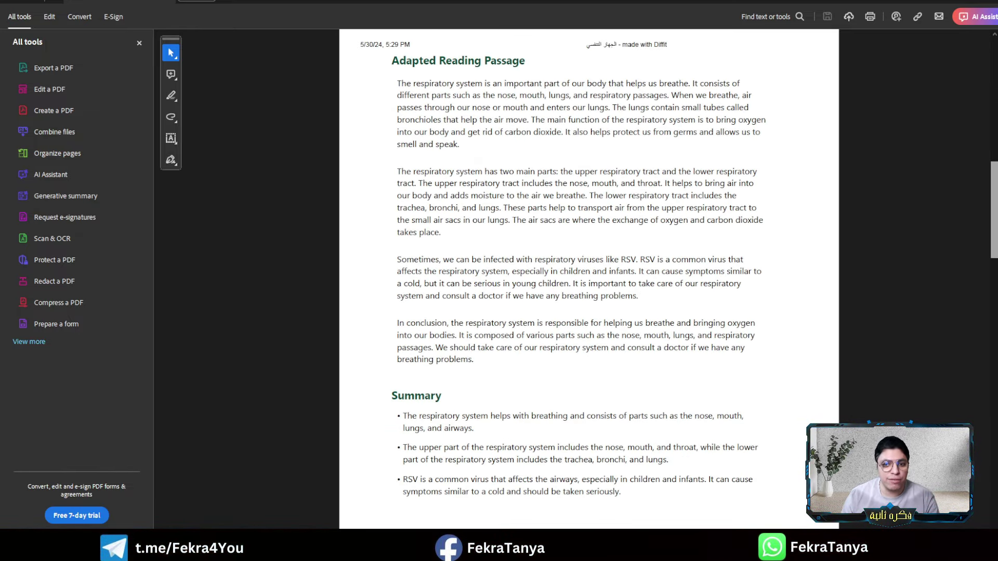
scroll(993, 258, down, 3)
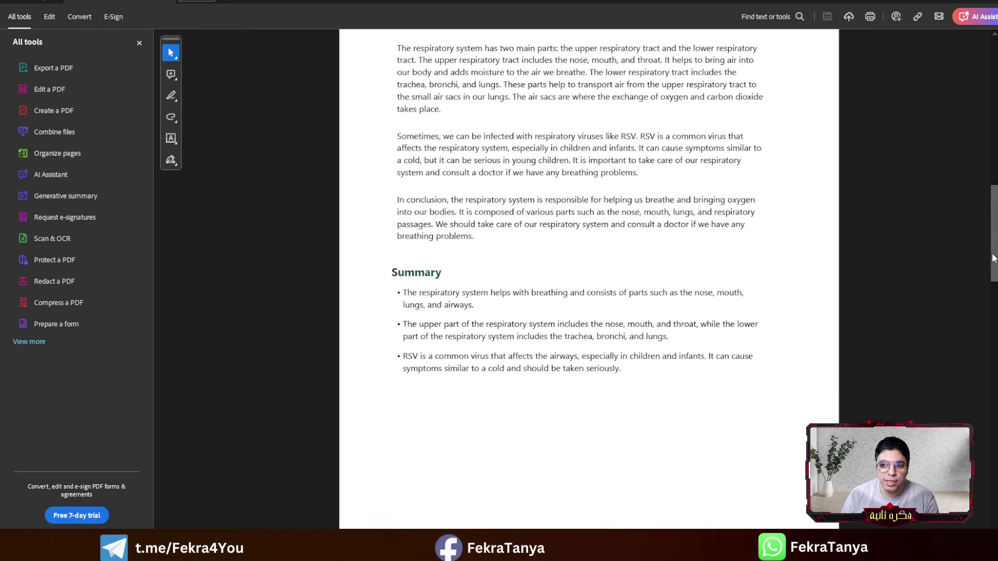
scroll(993, 259, down, 12)
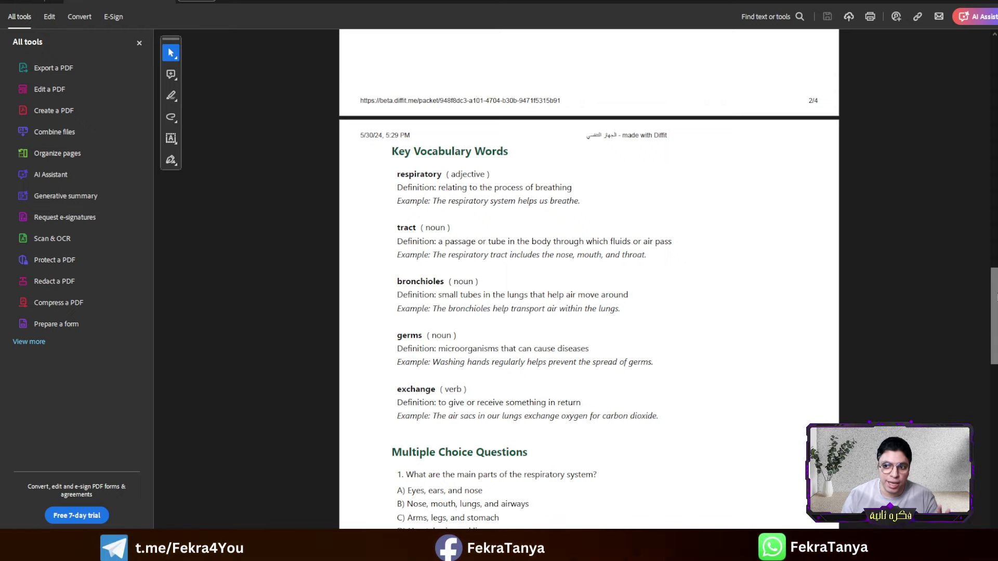
scroll(984, 324, down, 3)
scroll(984, 324, down, 4)
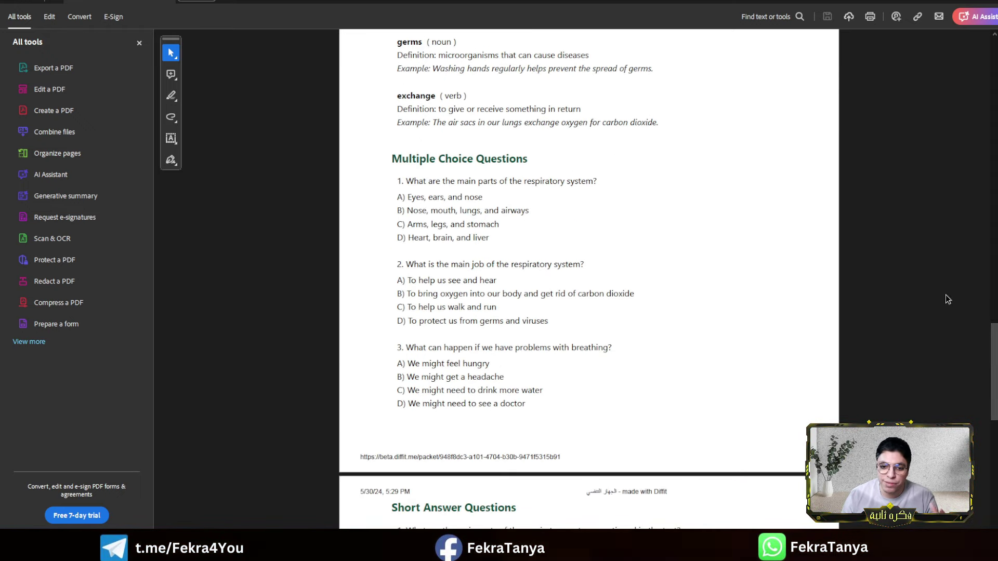
drag(990, 358, 990, 421)
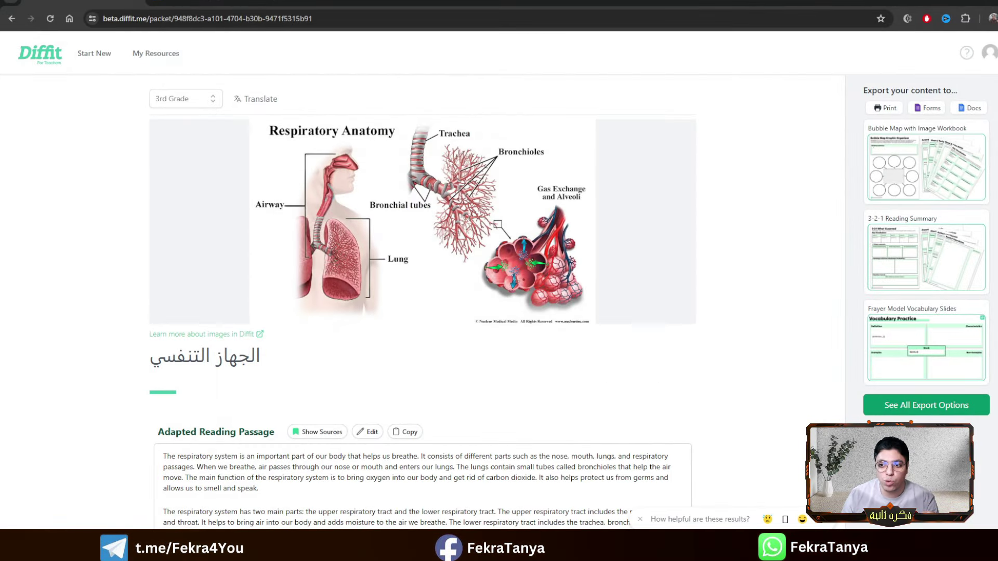
Show the answers to the Multiple Choice Questions in the Diffit packet
scroll(421, 312, down, 15)
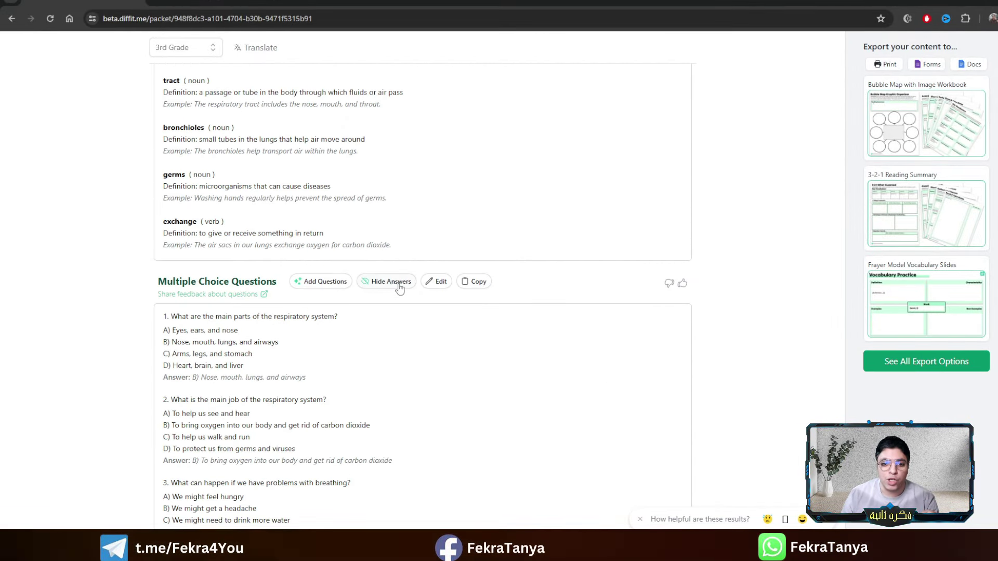
click(386, 282)
click(389, 282)
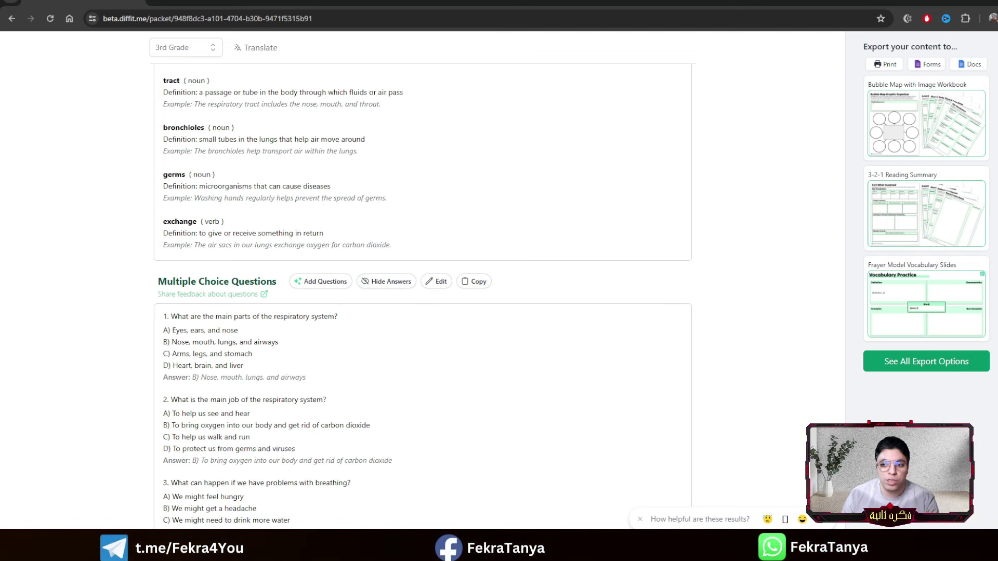
scroll(421, 291, up, 5)
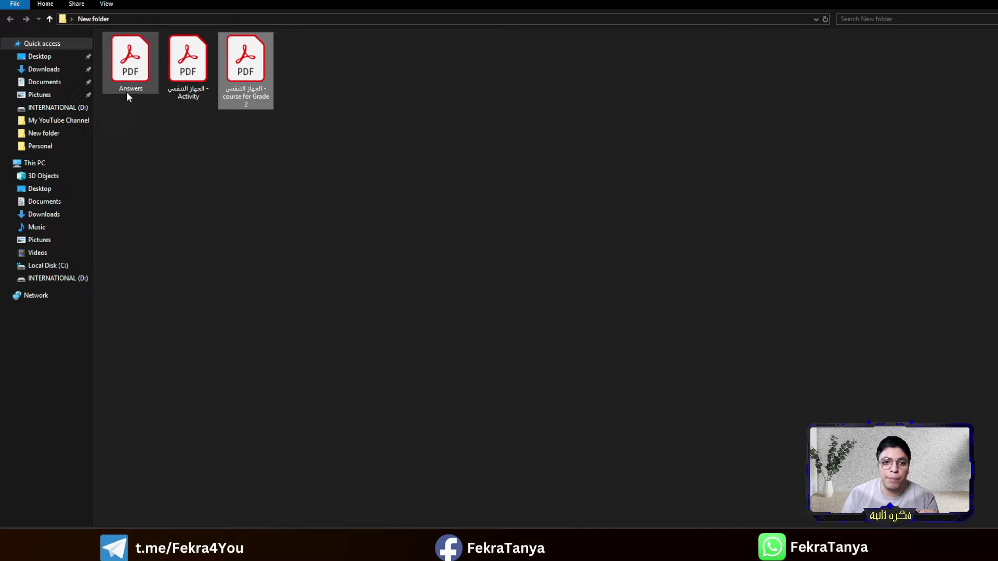
Open the Answers PDF from New folder, examine the multiple choice and short answer solutions, and close the PDF reader
double_click(127, 90)
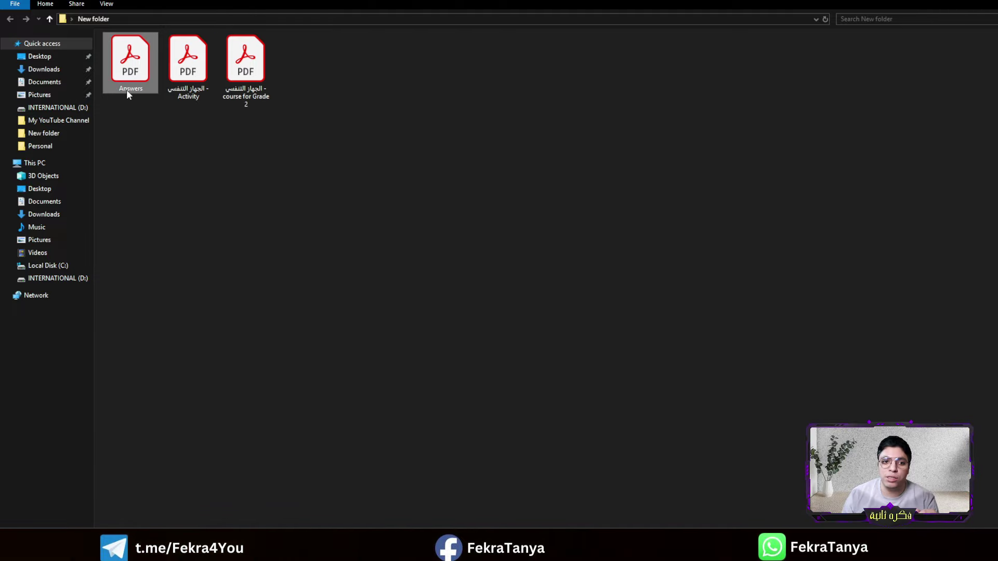
scroll(942, 395, down, 20)
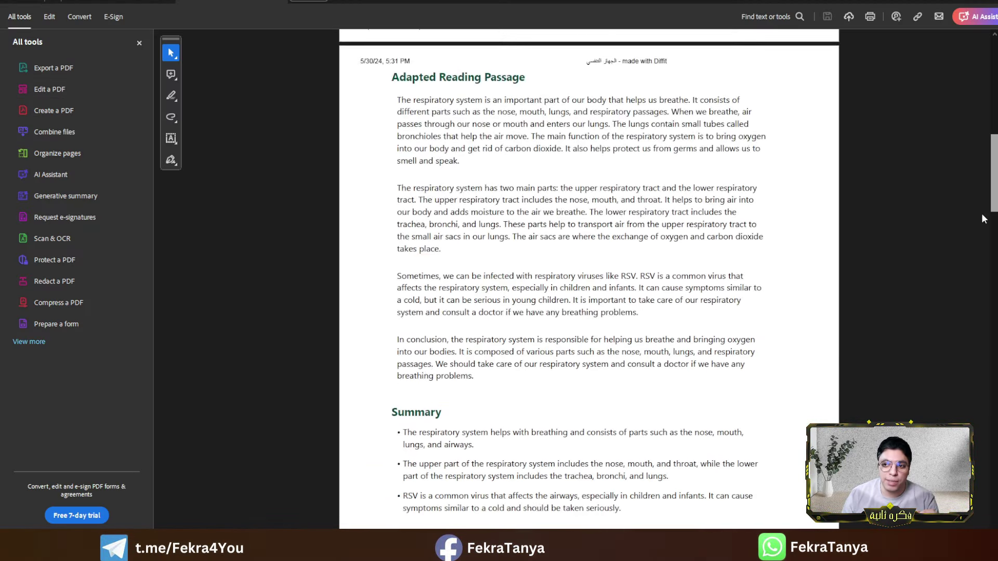
scroll(942, 395, down, 1)
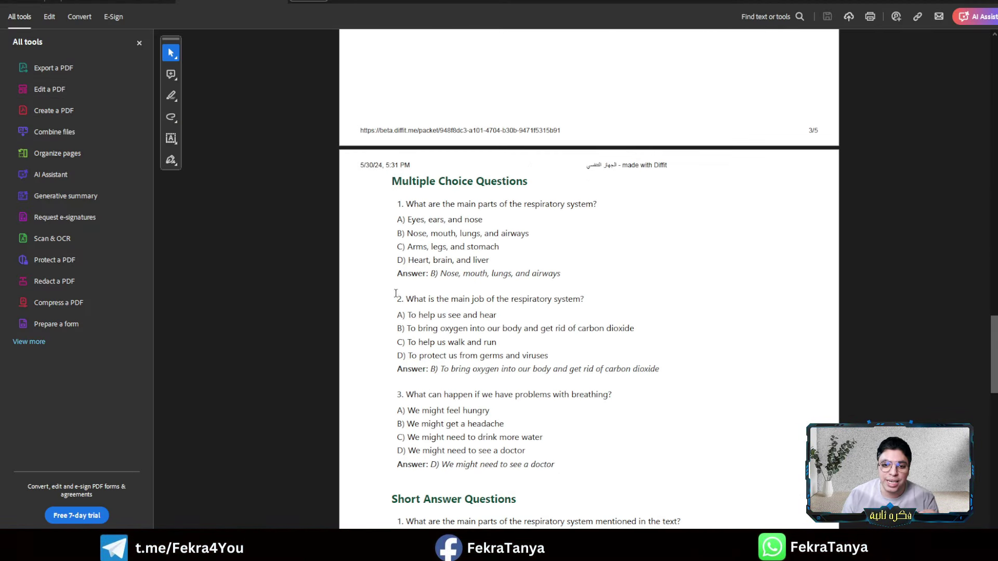
drag(397, 274, 562, 274)
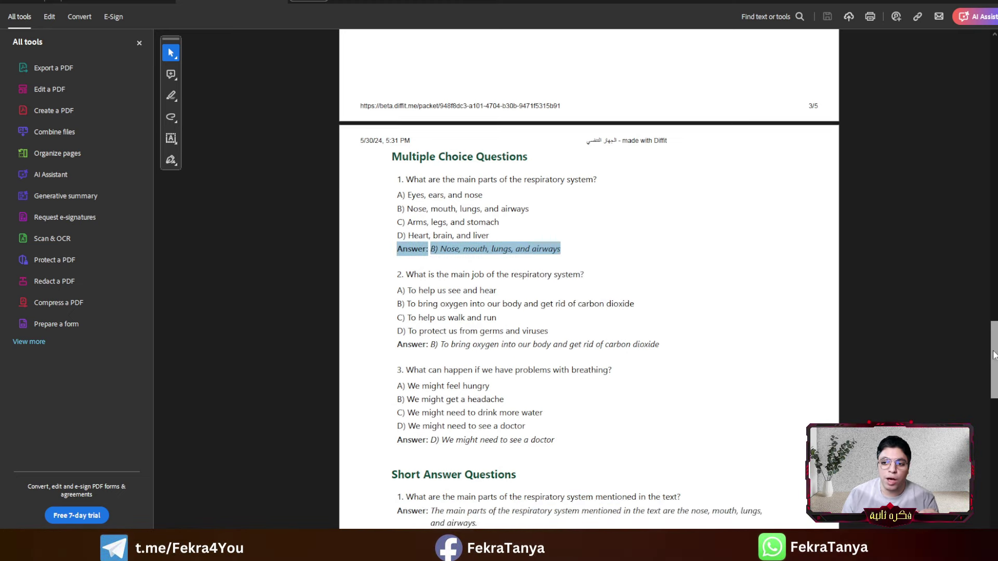
scroll(982, 399, down, 6)
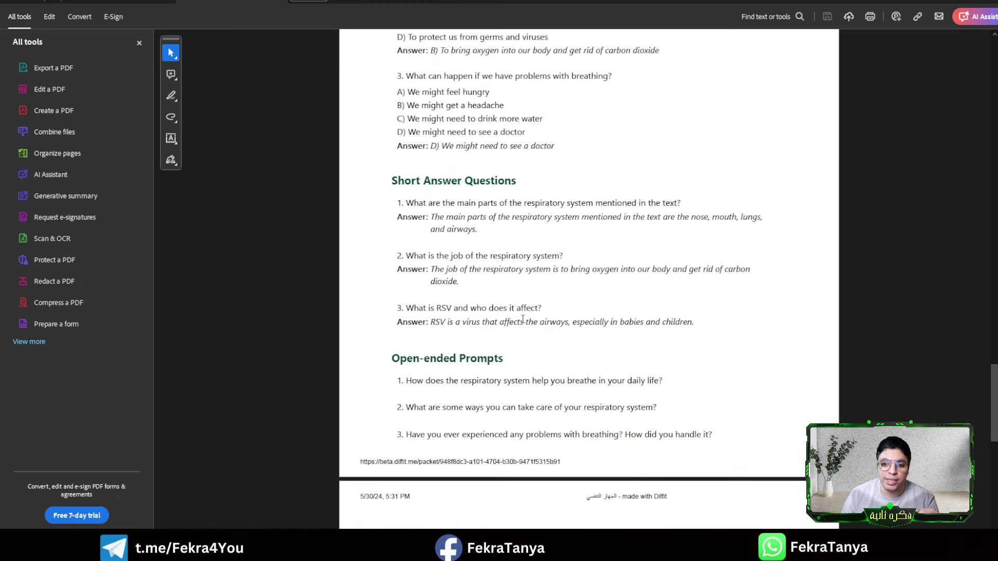
drag(523, 322, 659, 323)
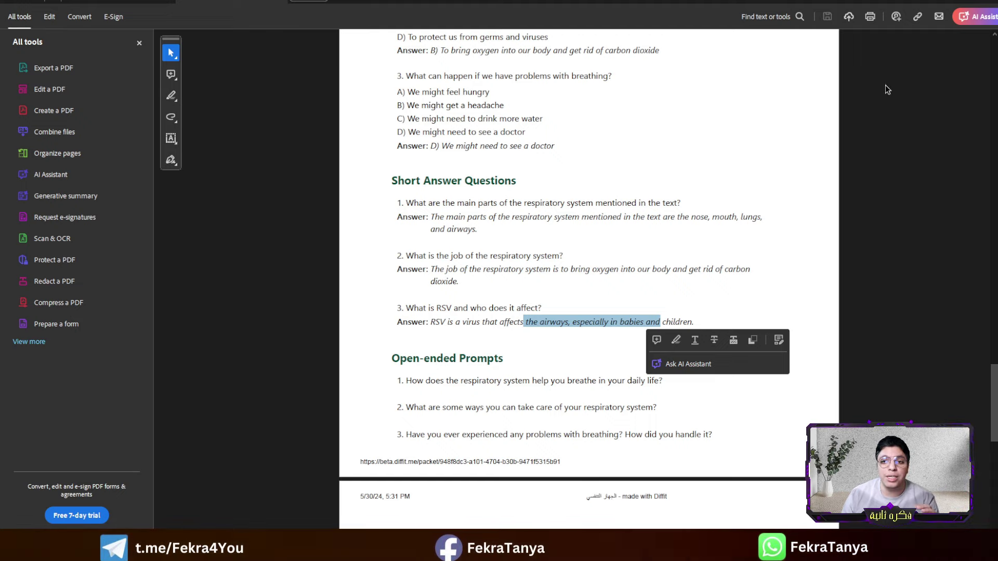
key(ctrl+q)
click(487, 286)
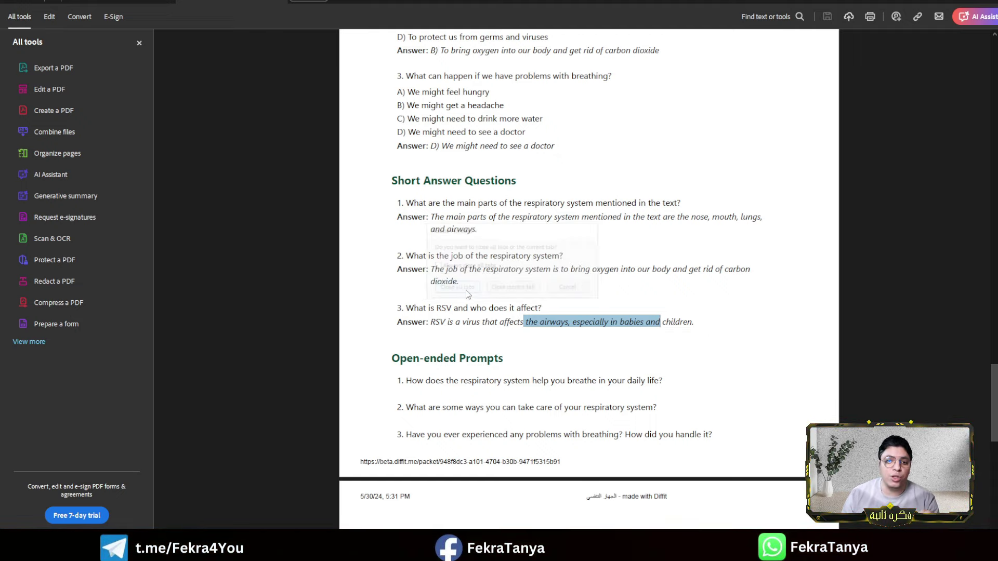
Open the "الجهاز التنفسي - Activity" PDF, look through its vocabulary and Bubble Map pages, and close it
double_click(210, 92)
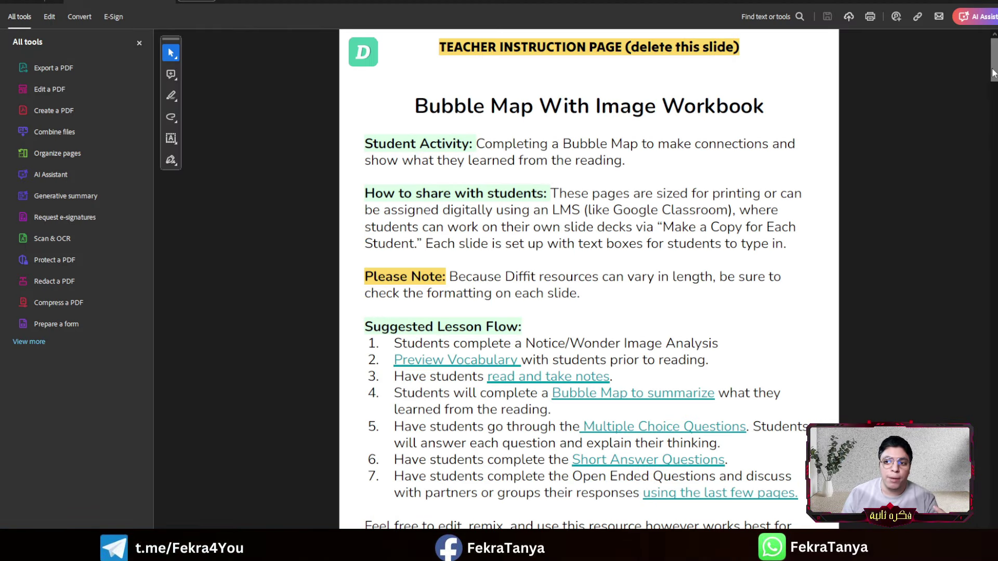
drag(993, 73, 993, 213)
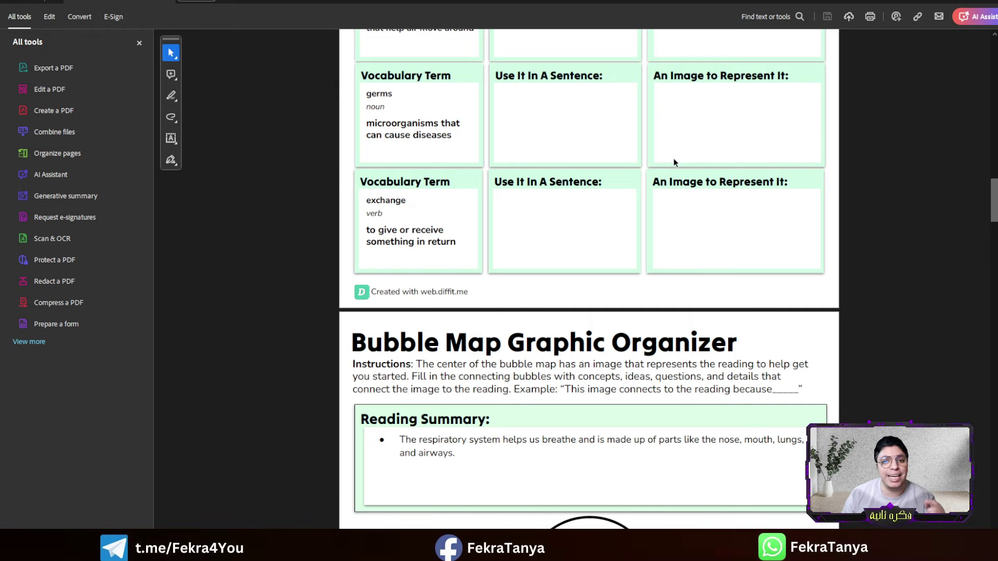
key(alt+F4)
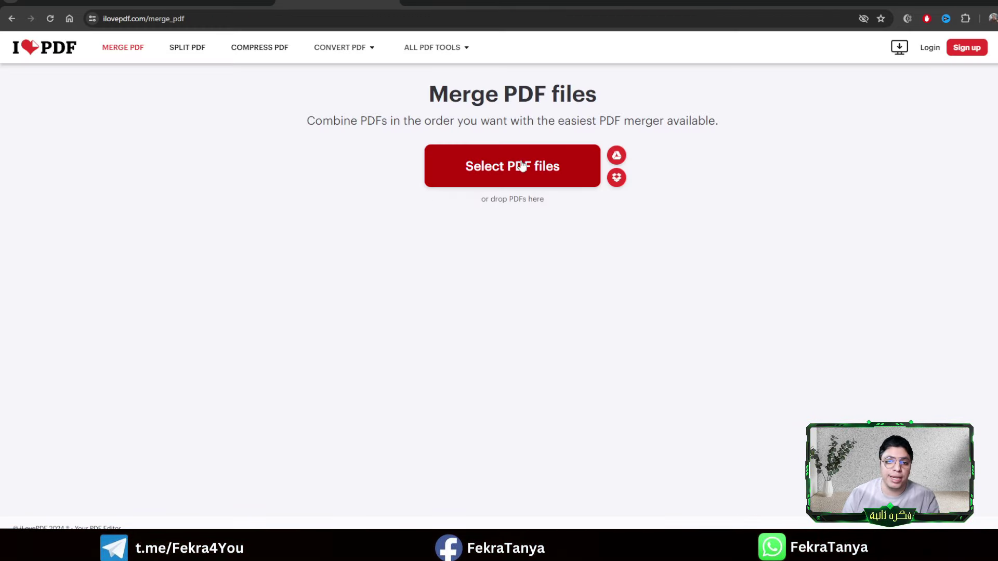
Add the Answers, "الجهاز التنفسي - Activity" and "الجهاز التنفسي - course for Grade 2" PDFs from New folder to the merge
click(522, 165)
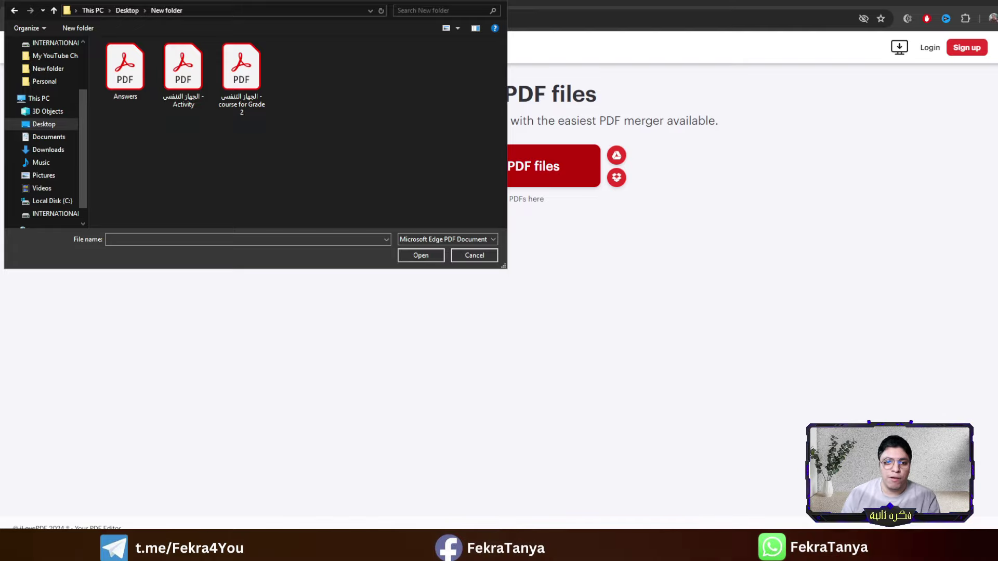
drag(322, 152, 101, 69)
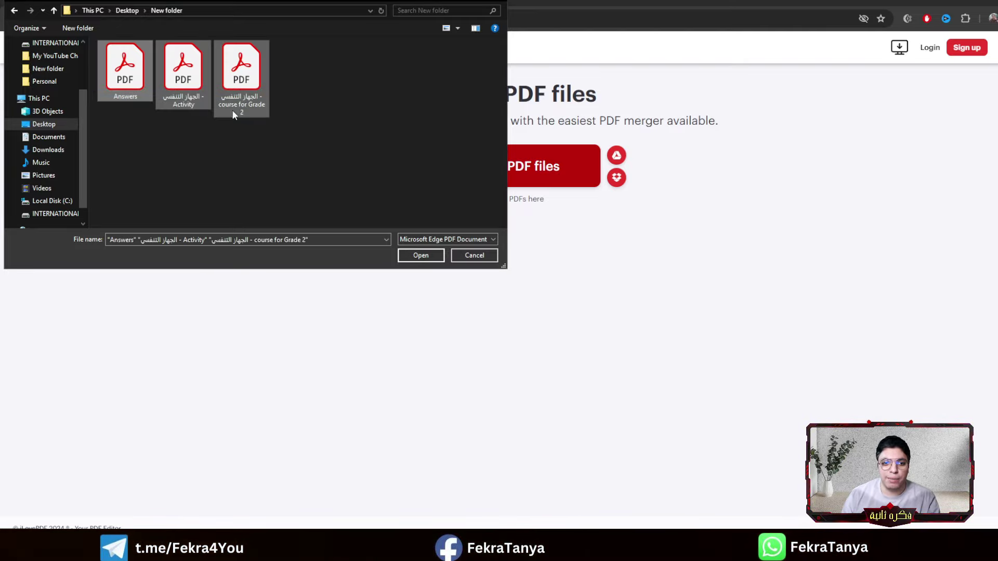
click(421, 255)
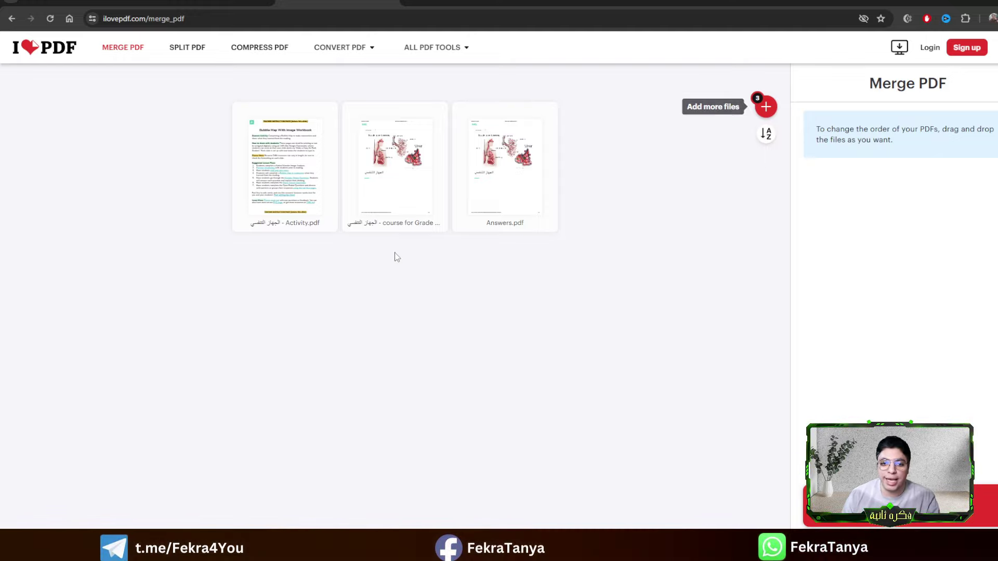
Arrange the PDFs in the order course for Grade 2, Answers, Activity and merge them
drag(385, 198, 295, 194)
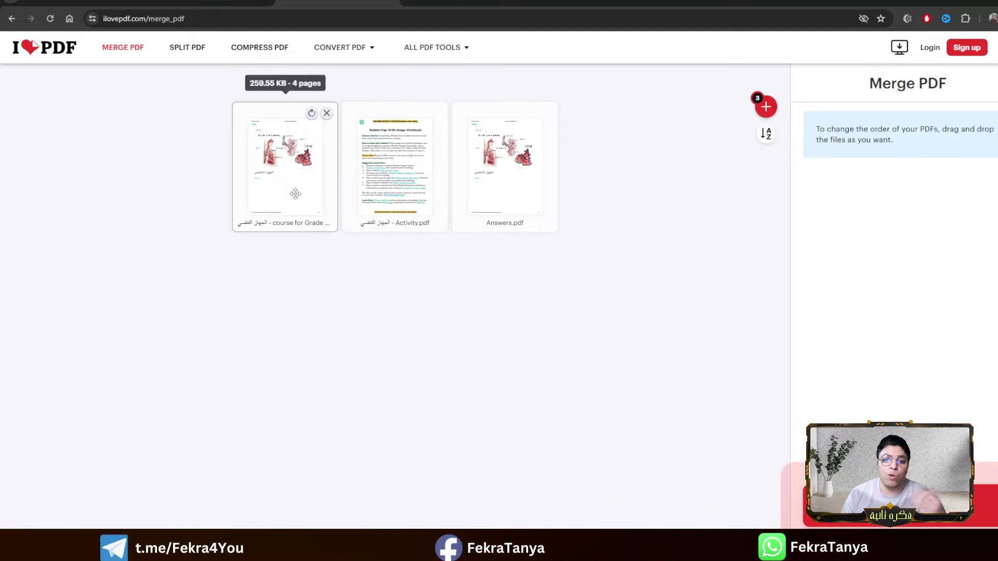
drag(490, 184, 405, 179)
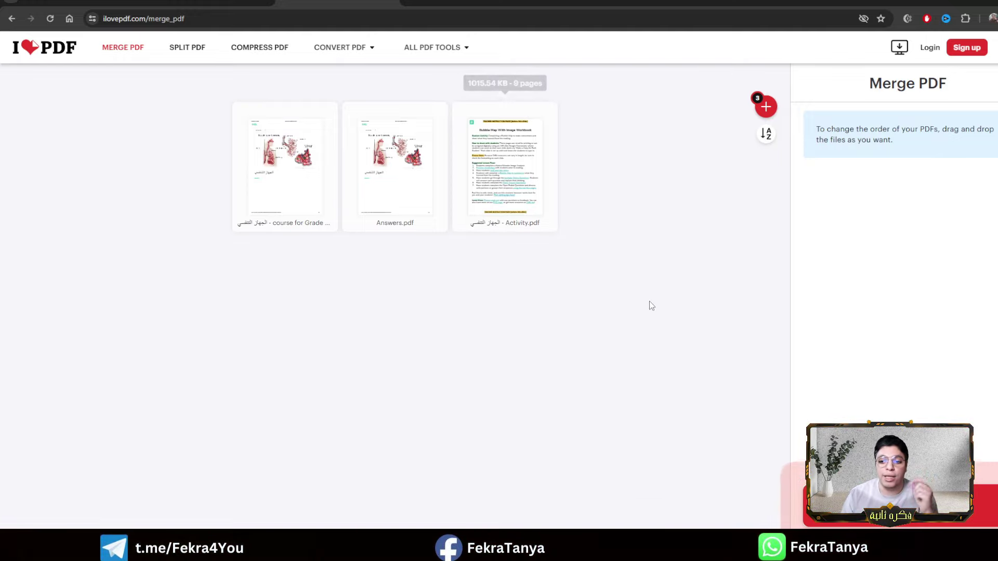
click(894, 499)
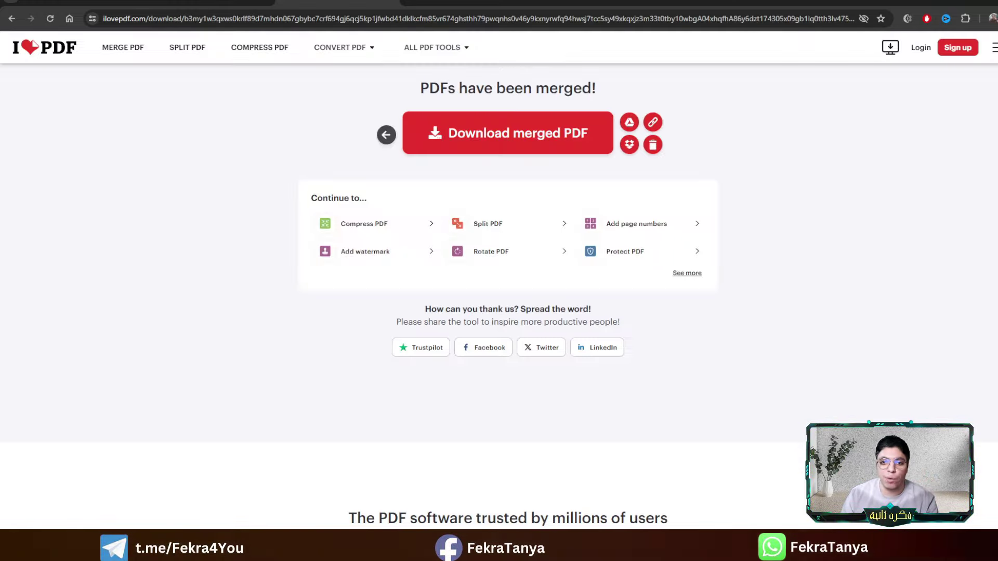
Download the merged PDF and open "الجهاز التنفسي - كورس كامل 2024" from New folder
click(565, 134)
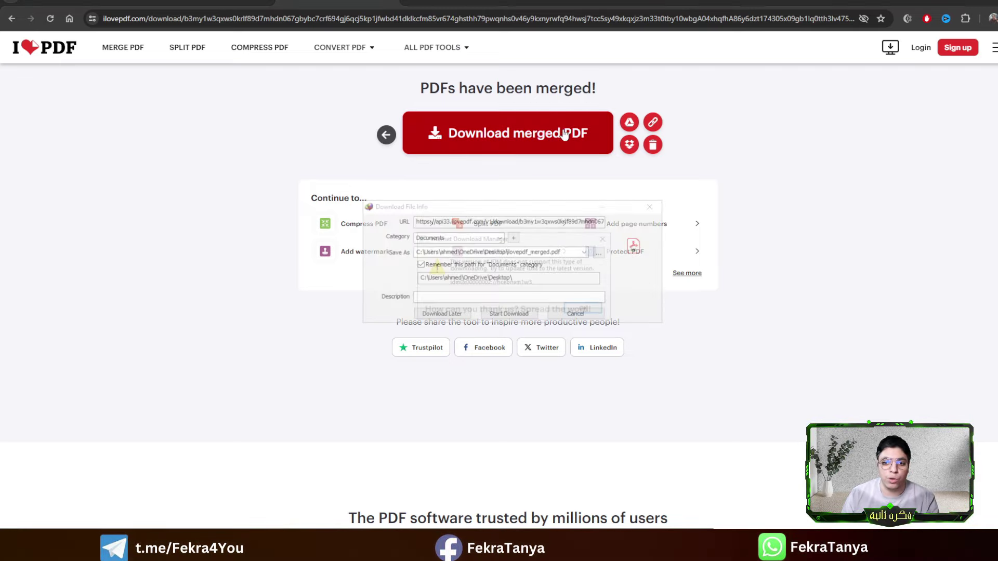
click(532, 311)
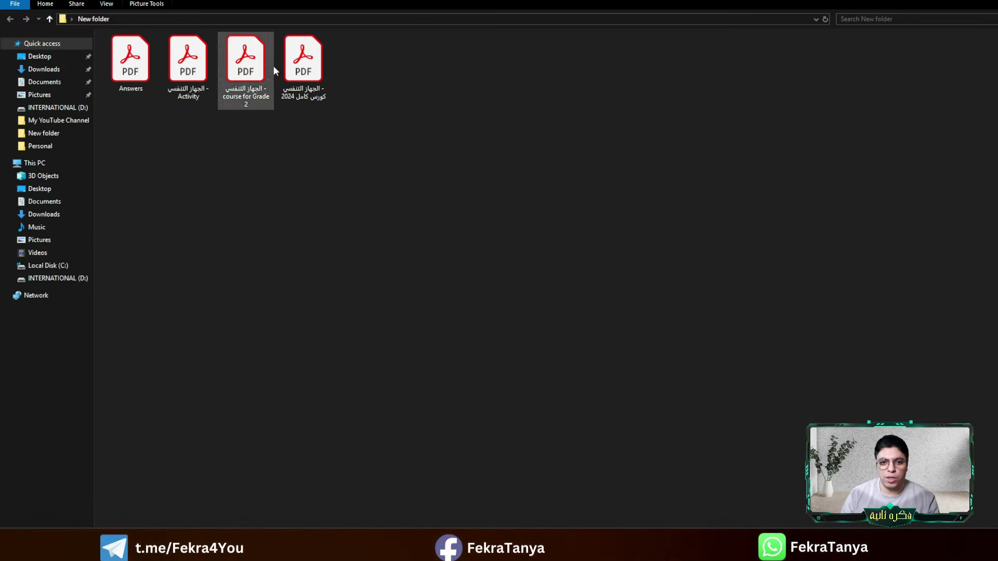
double_click(301, 103)
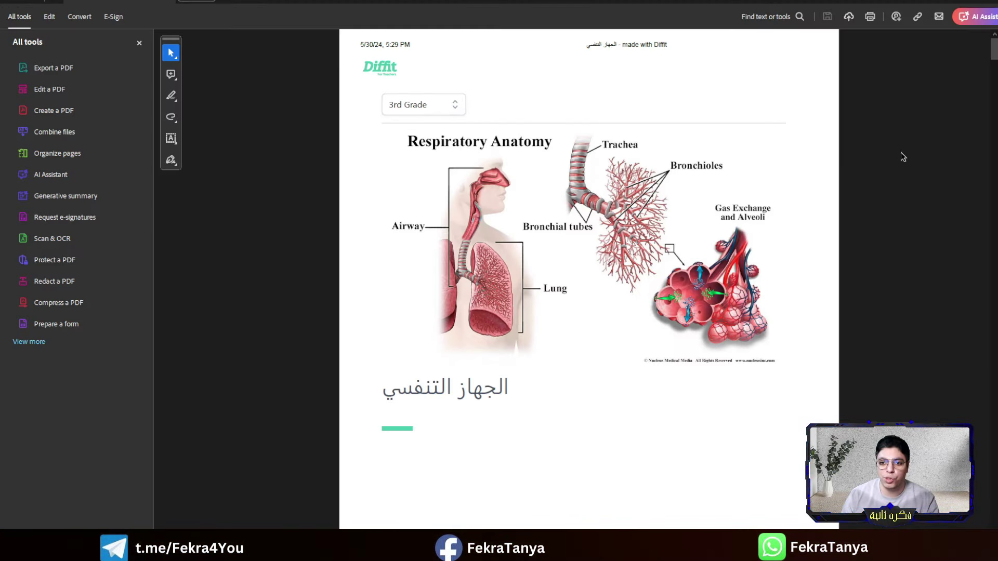
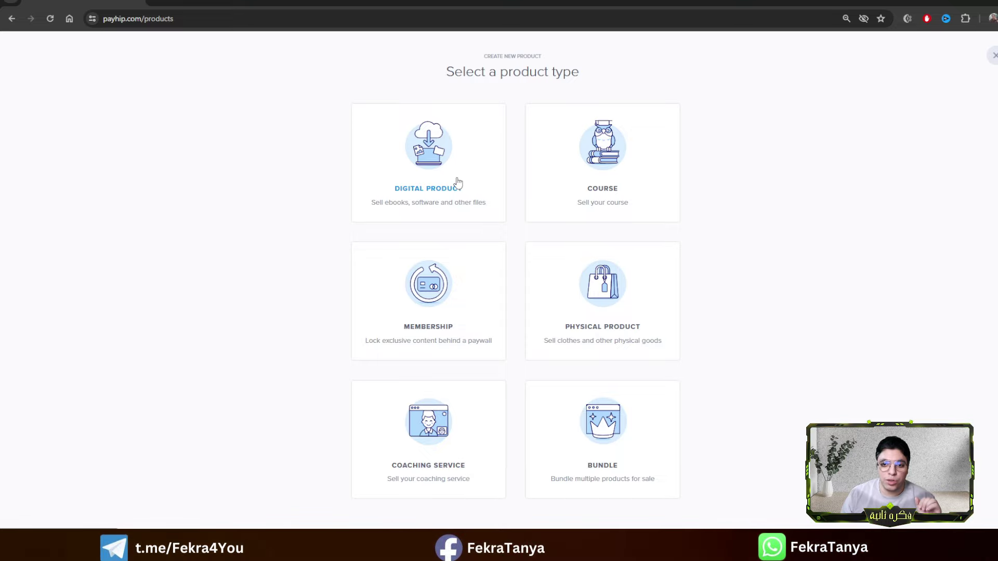
Start a new digital product on Payhip and select the "الجهاز التنفسي - كورس كامل 2024" PDF as its product file
click(458, 185)
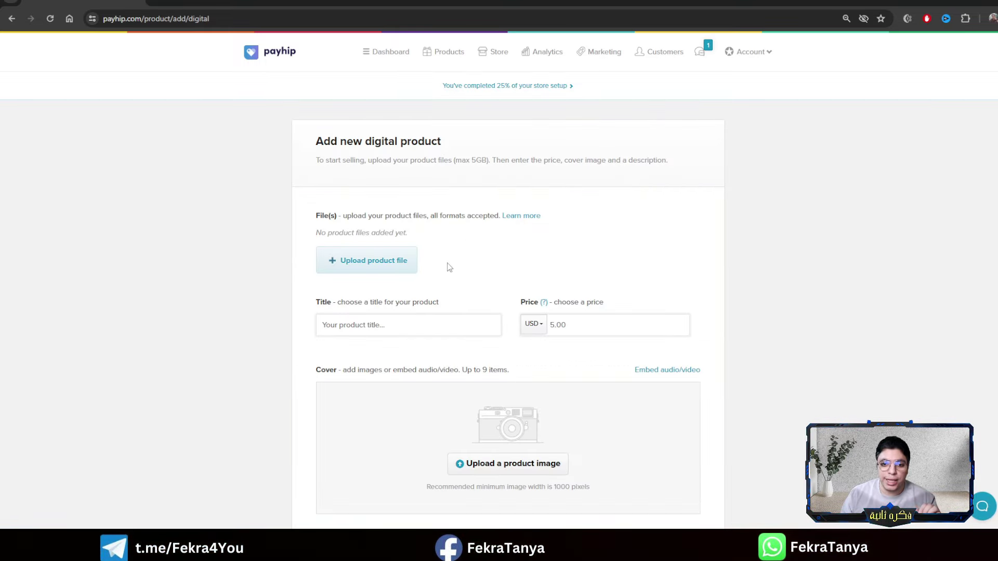
click(391, 271)
click(322, 83)
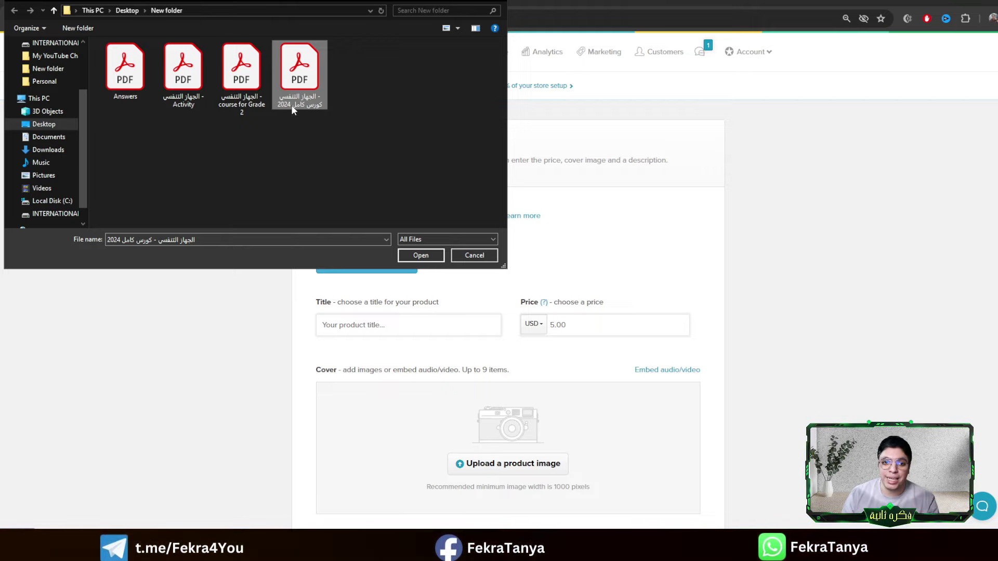
Rename the selected PDF to "The respiratory system - كورس كامل 2024" and upload it as the product file
click(292, 105)
click(313, 104)
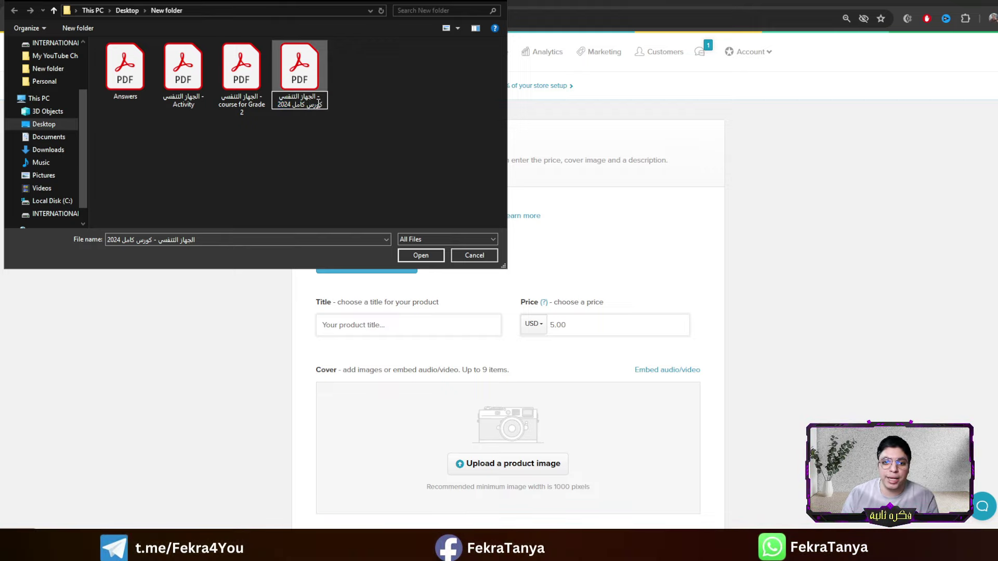
drag(318, 99, 276, 96)
text(The respiratory system)
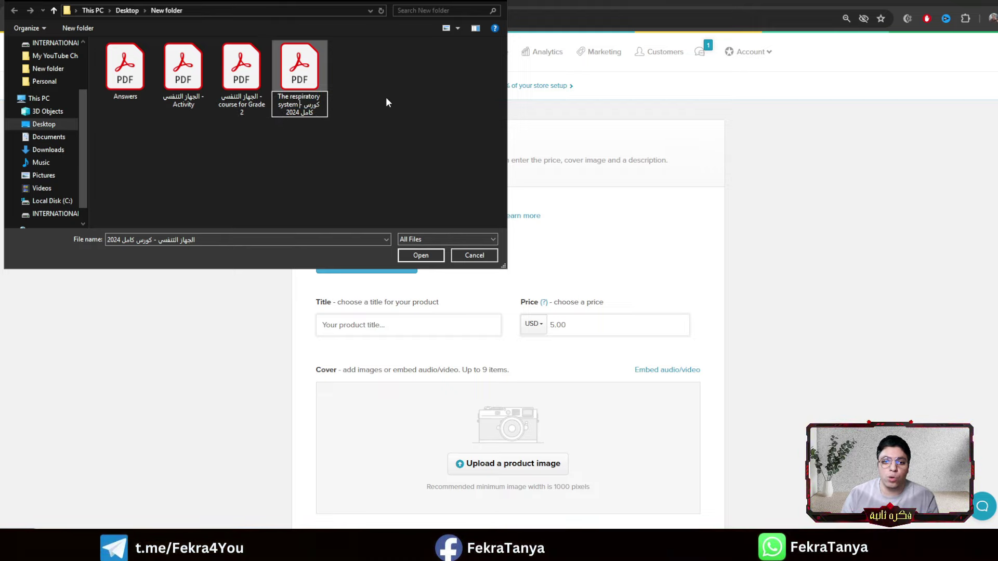
key(Return)
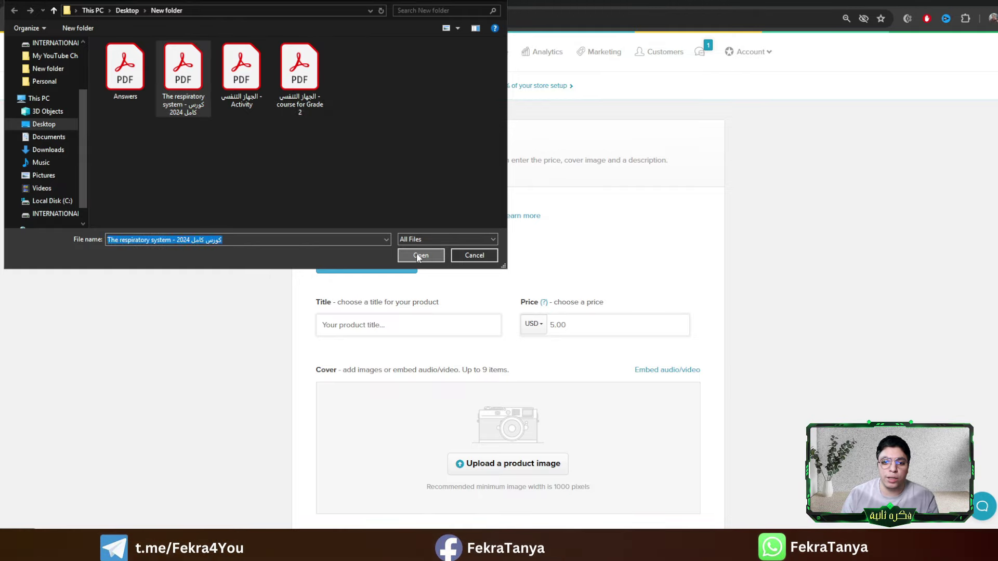
click(419, 255)
Title the product "The respiratory system - course" and set its price to 3 USD
click(343, 353)
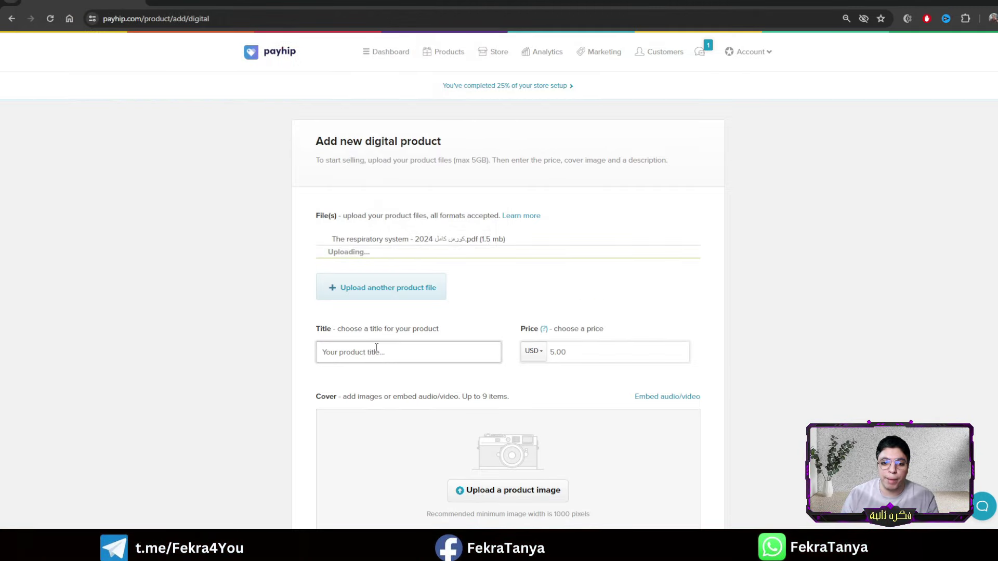
text(The respiratory system)
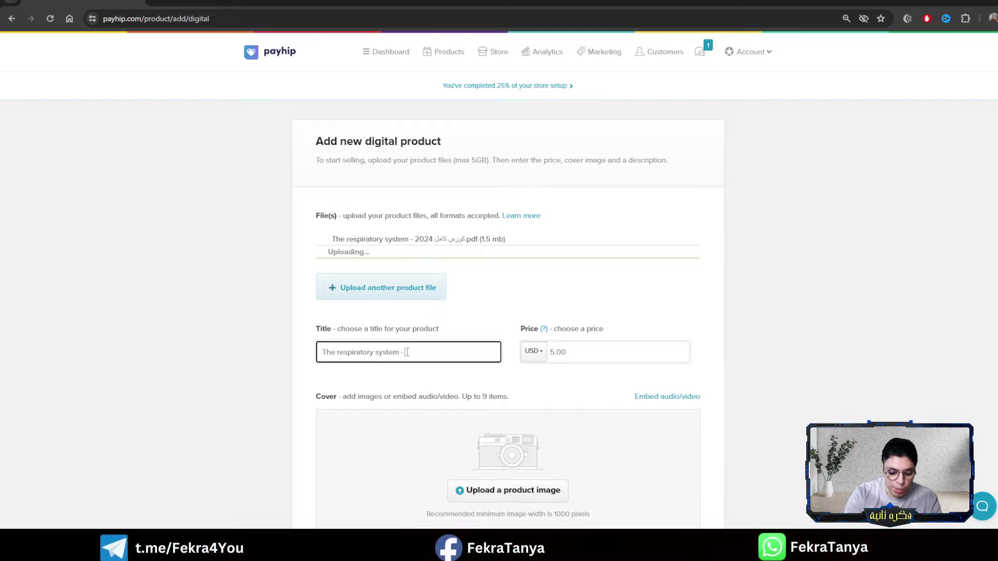
text(- course)
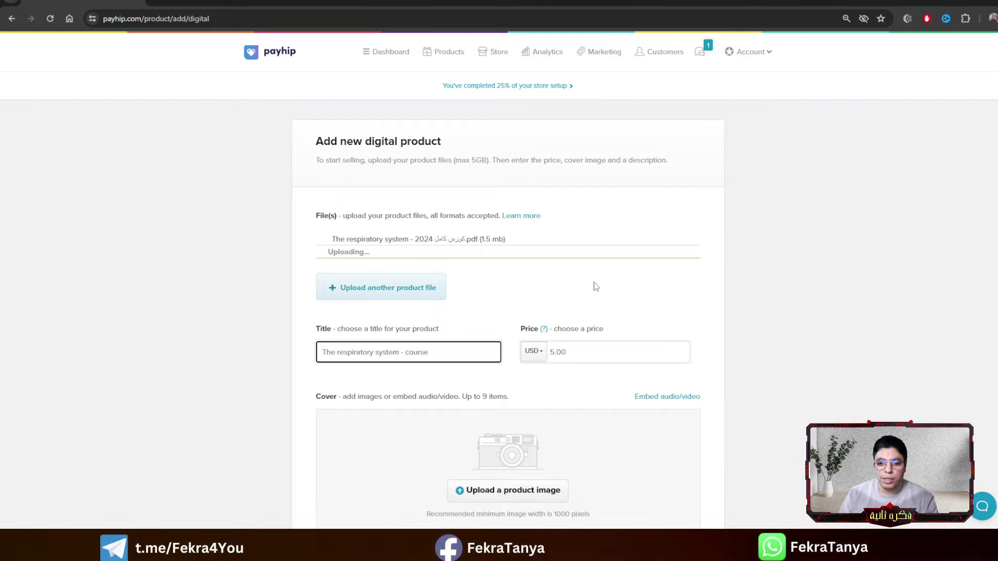
click(569, 363)
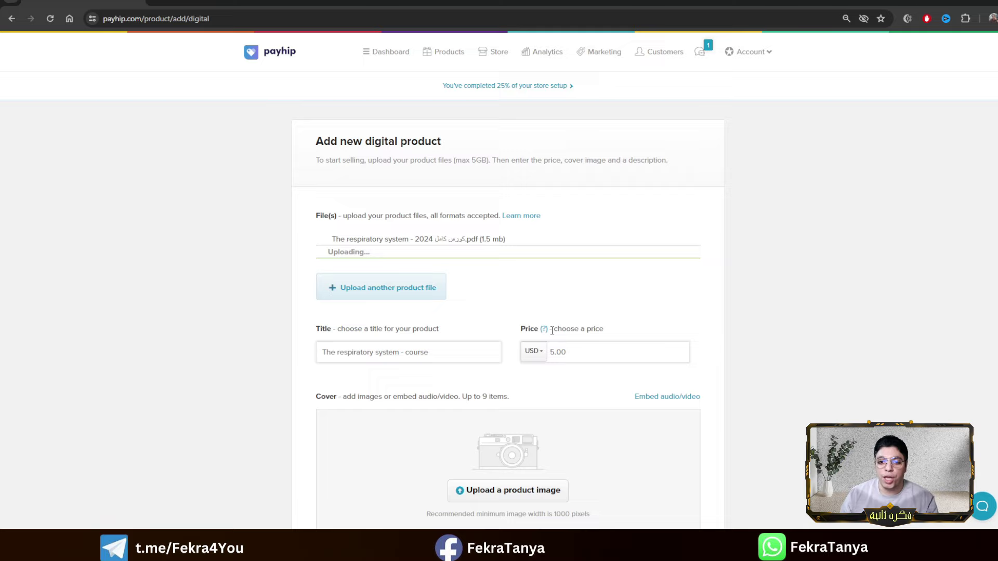
click(569, 363)
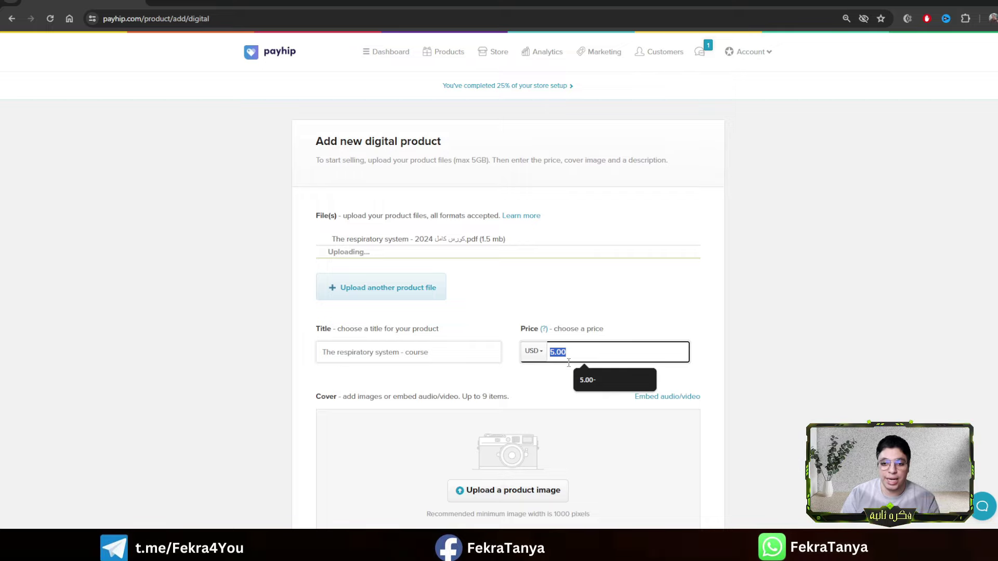
text(3)
click(637, 301)
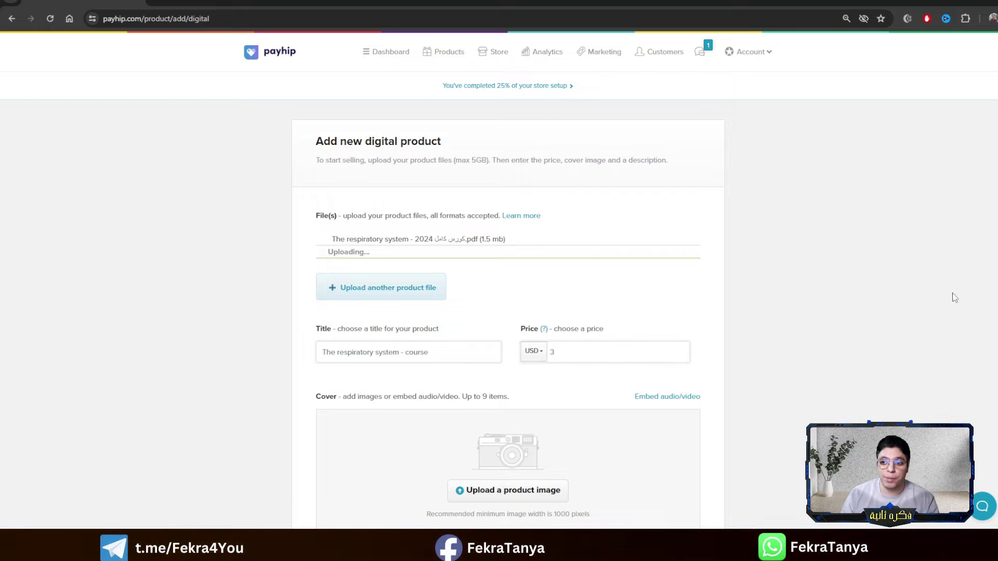
Add the Respiratory Anatomy picture as the product's cover image and compare it with the merged PDF's first page
scroll(857, 304, down, 2)
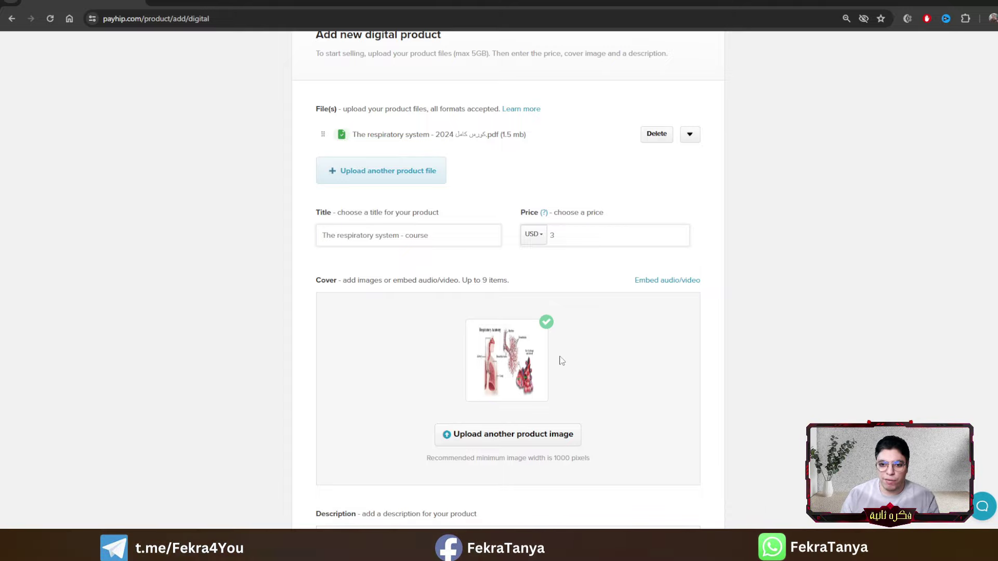
scroll(553, 293, down, 2)
key(alt+Tab)
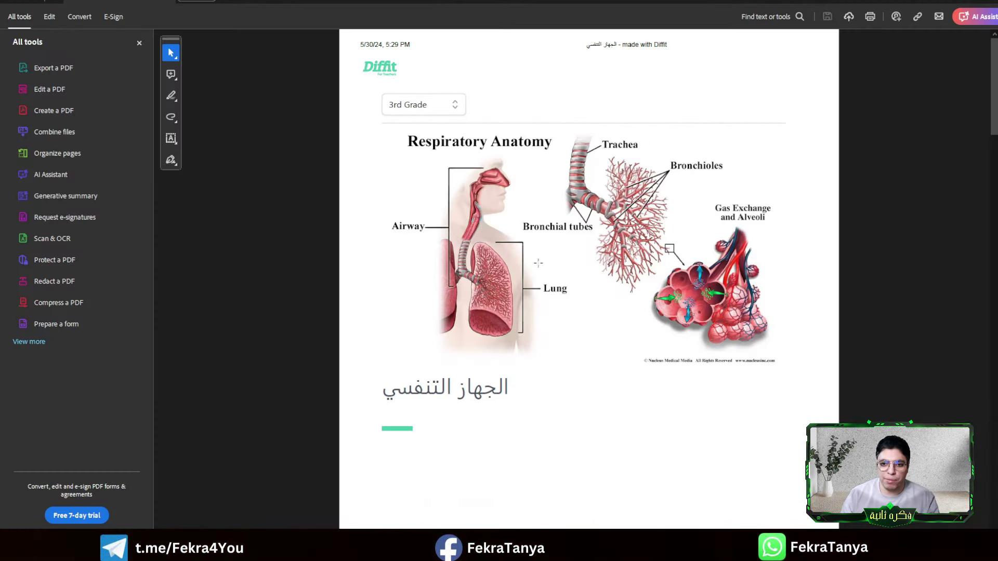
key(alt+Tab)
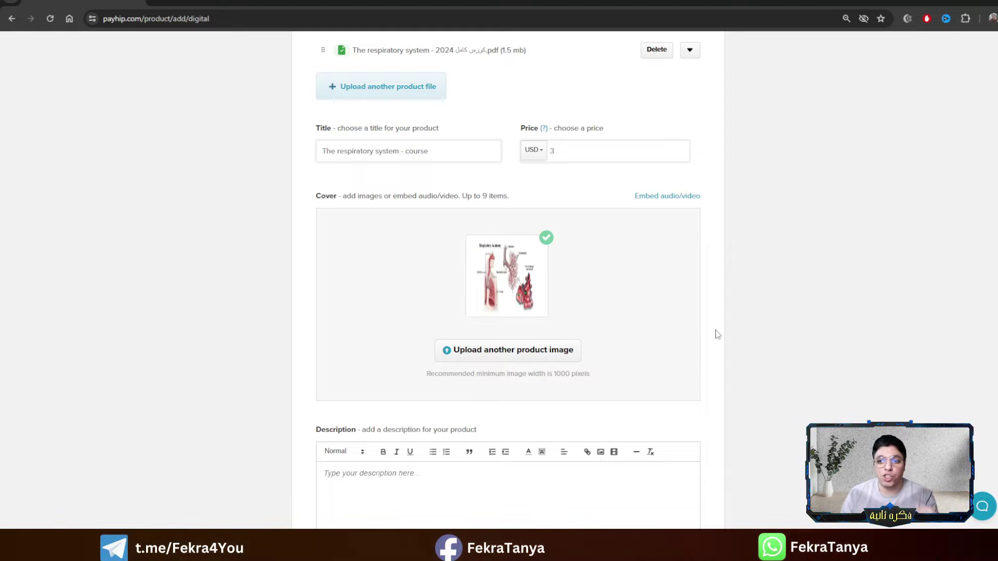
Fill the product description with the PDF's three Summary bullets and the note "Course include ( Questions & Answers + Activities )" in bold
scroll(476, 288, down, 5)
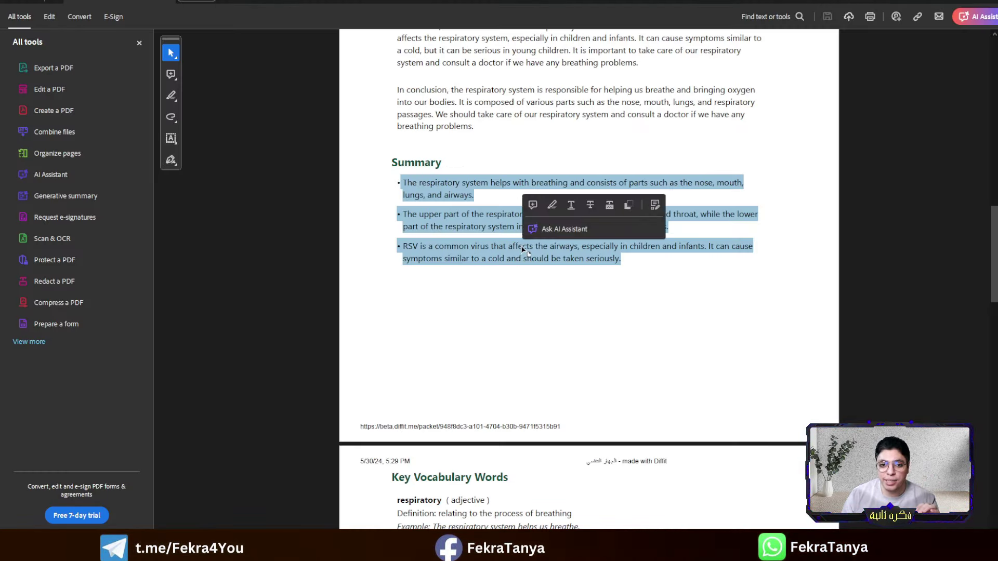
click(402, 152)
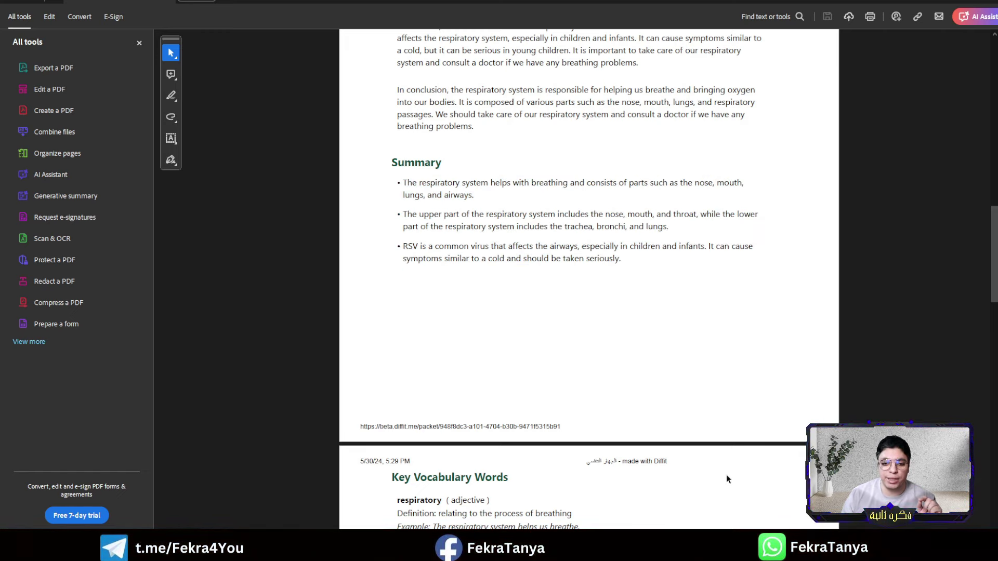
key(alt+Tab)
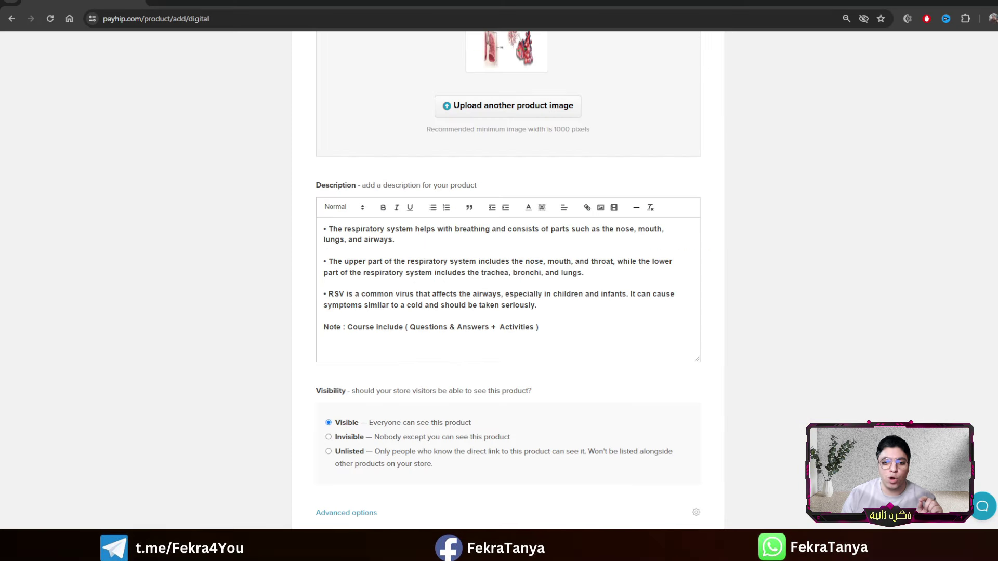
click(332, 326)
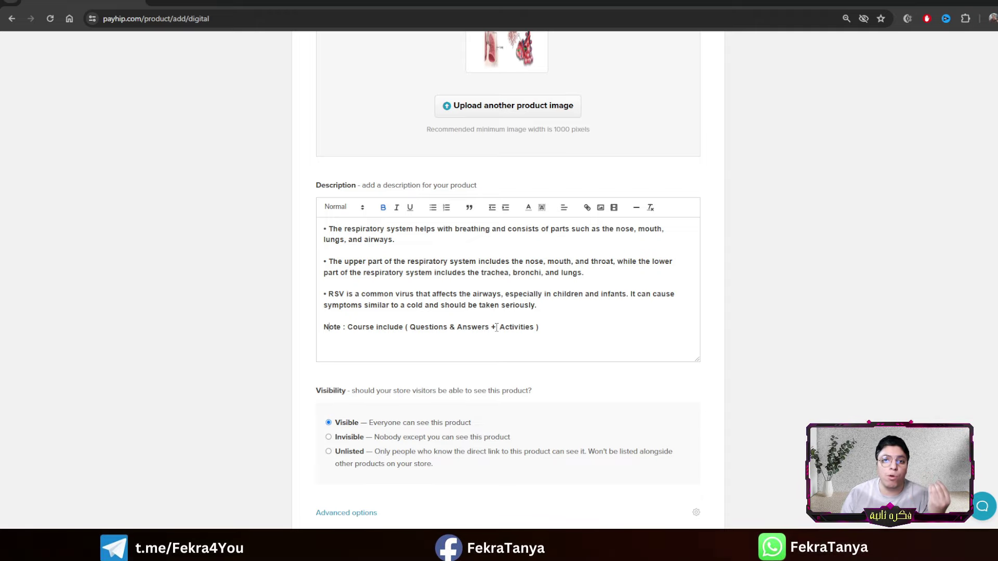
Add the respiratory system product to the Payhip store
scroll(497, 327, down, 1)
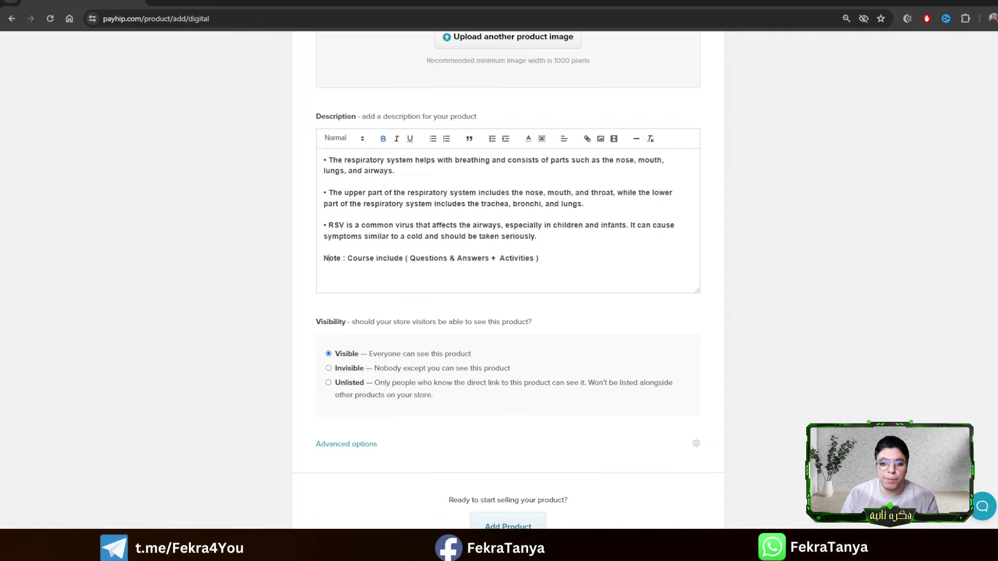
scroll(607, 413, down, 1)
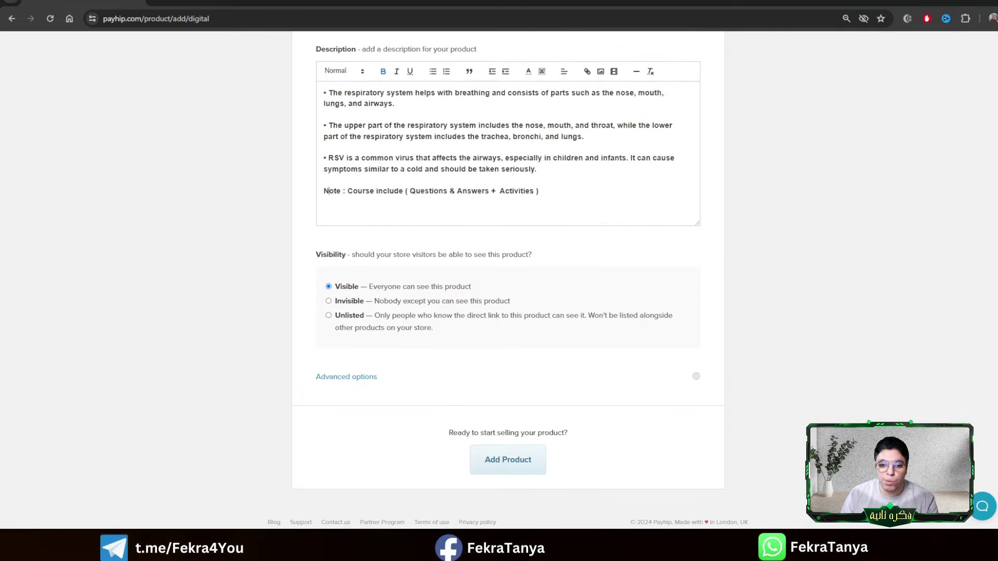
click(527, 462)
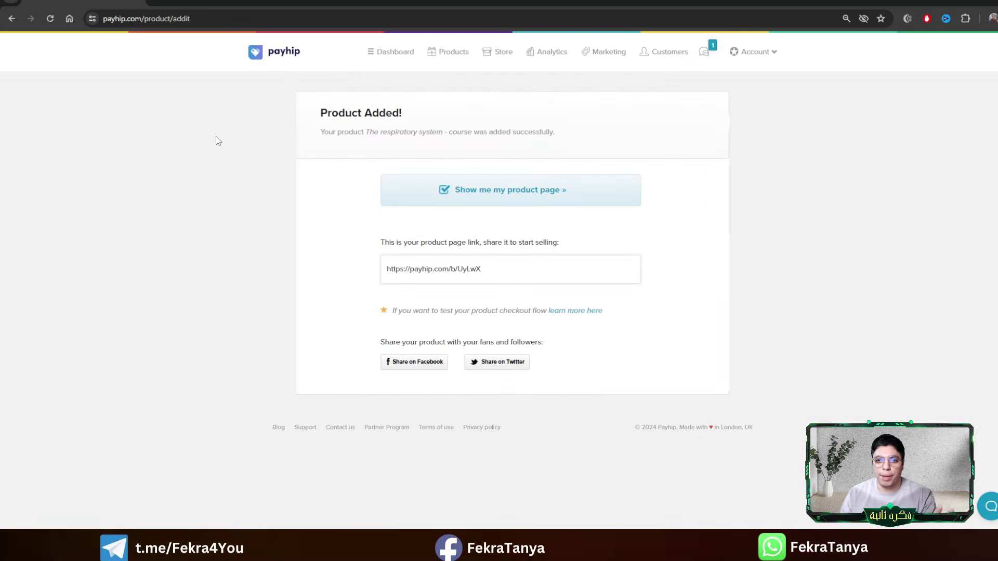
Open the new product's page and check its title, description and price
click(492, 198)
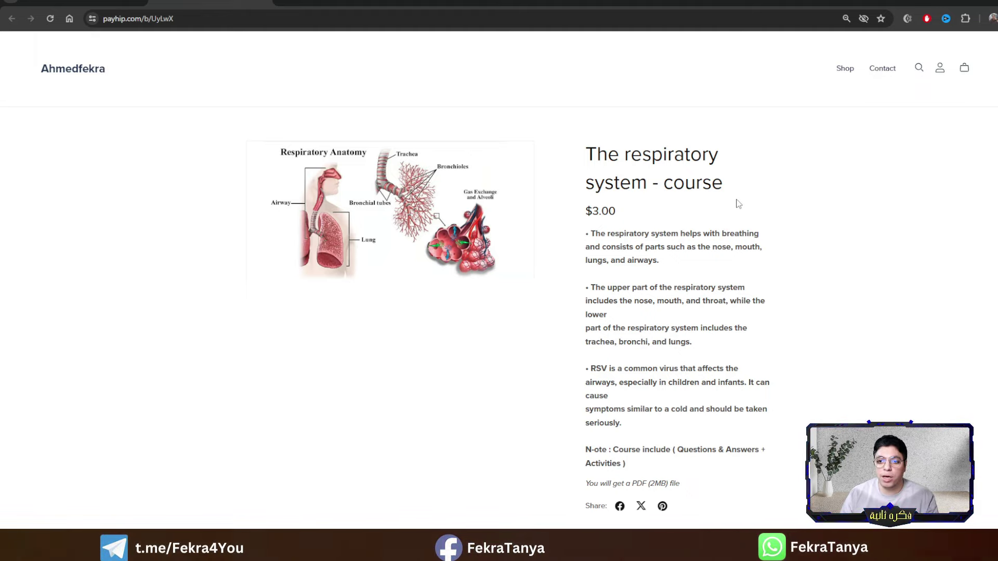
drag(711, 183, 586, 151)
click(669, 210)
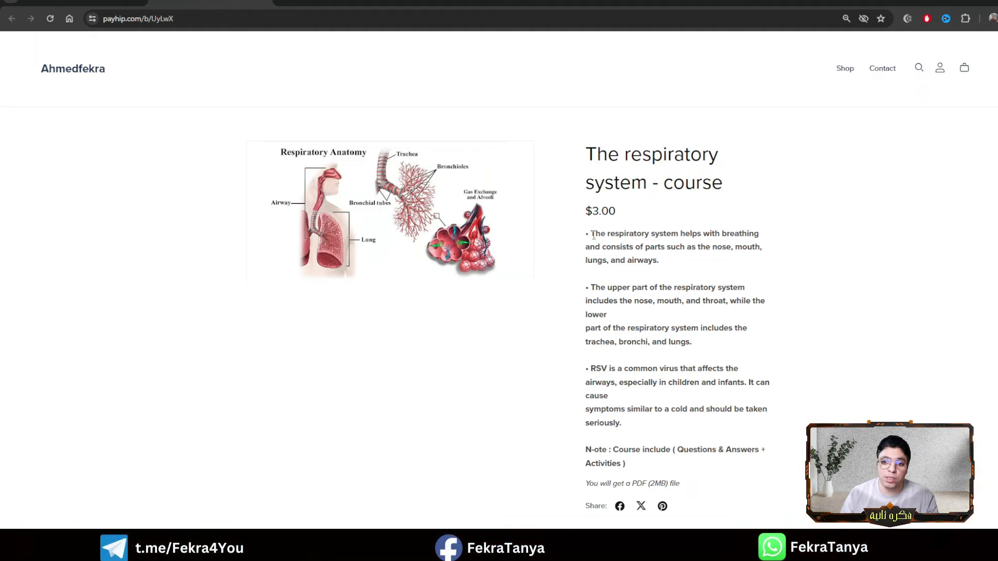
drag(588, 234, 714, 457)
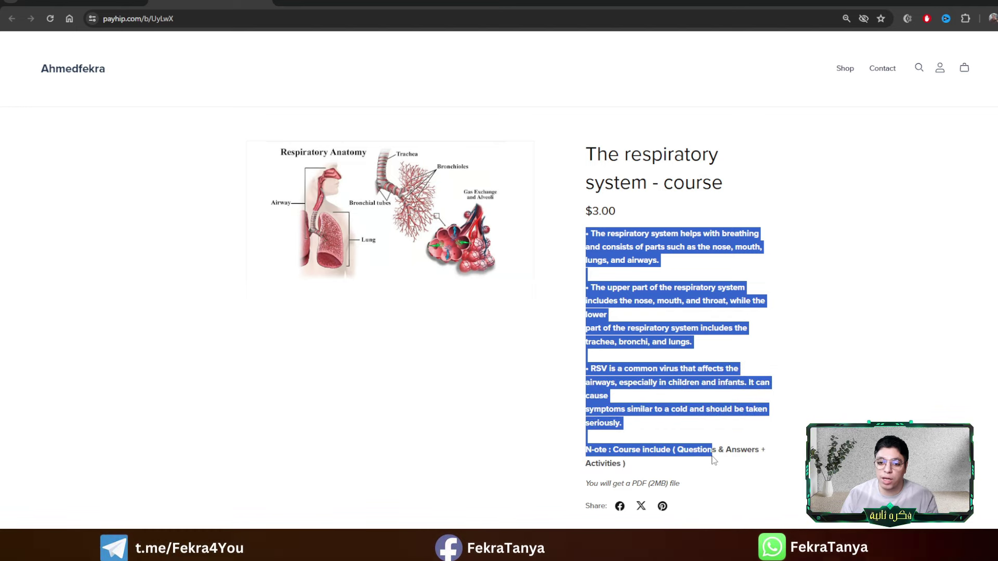
click(608, 203)
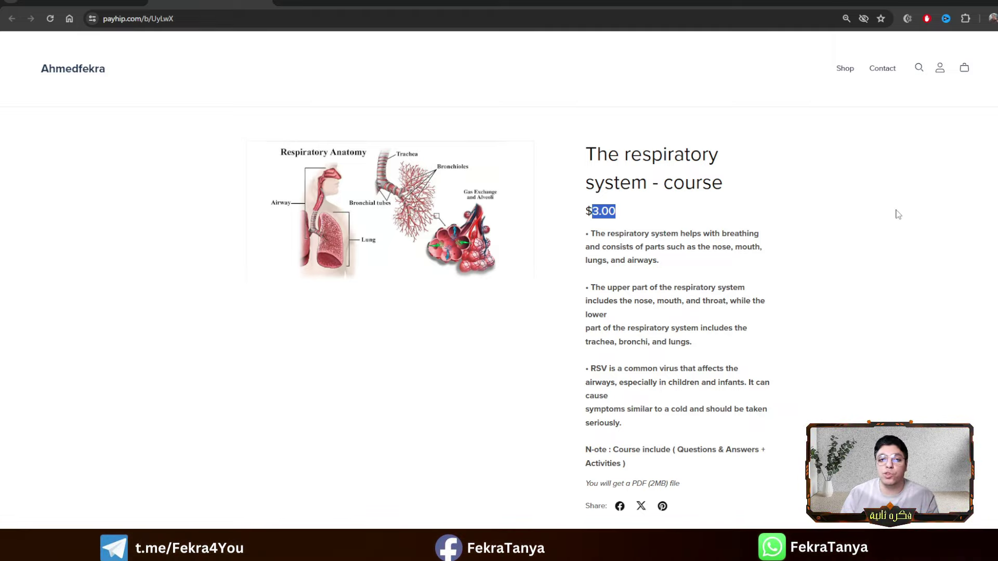
Close the product page and open the payment details in the Payhip account settings
key(ctrl+w)
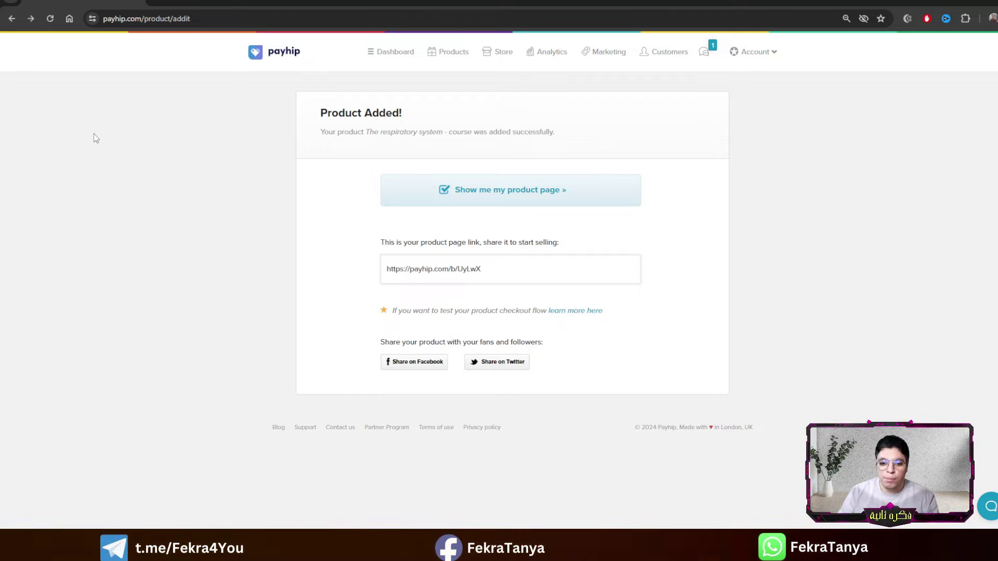
click(749, 51)
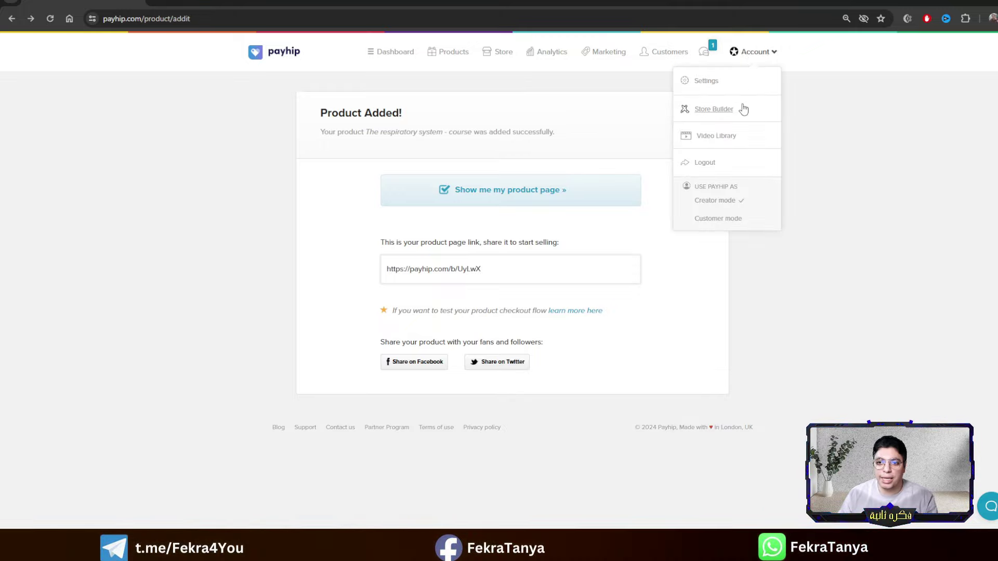
click(709, 86)
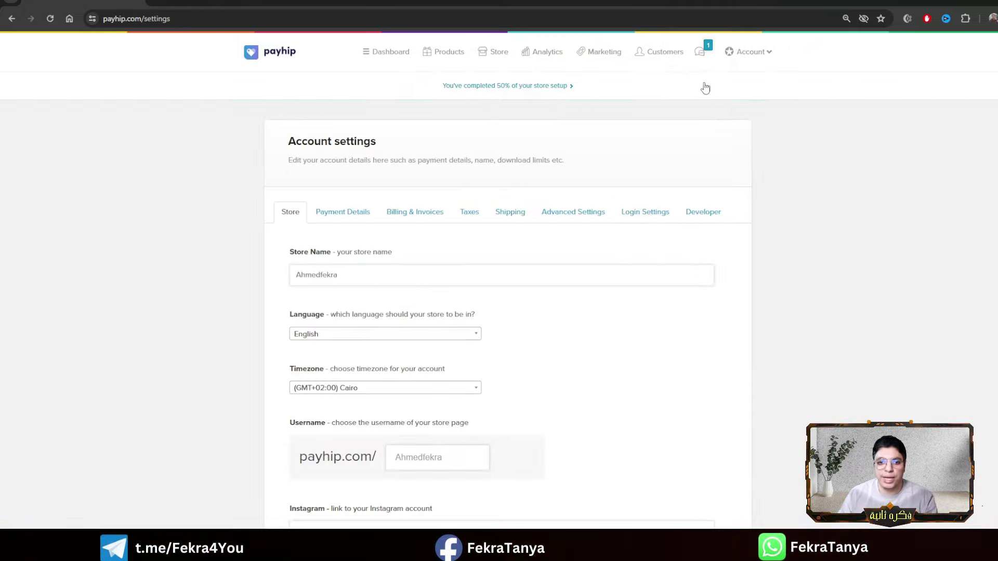
click(357, 225)
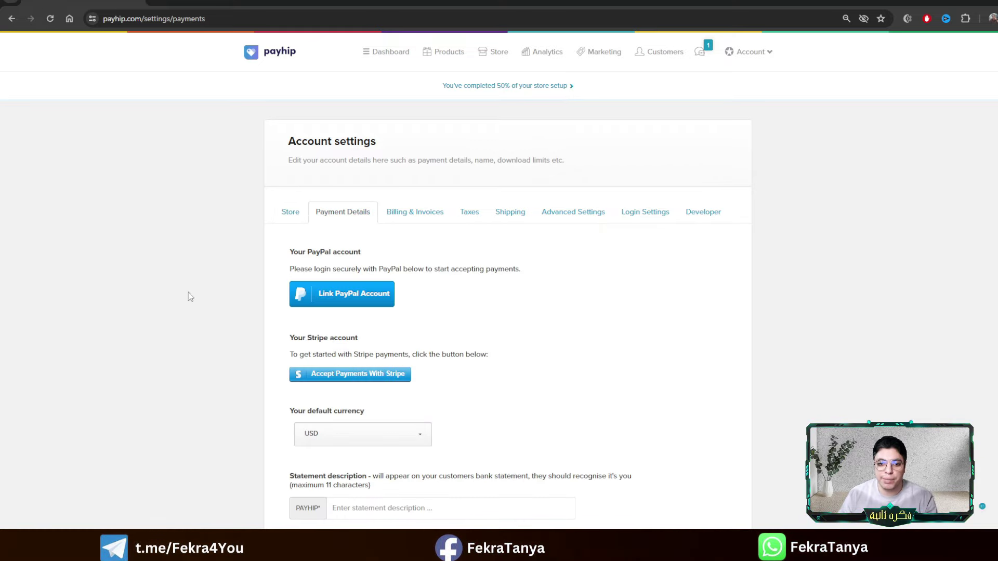
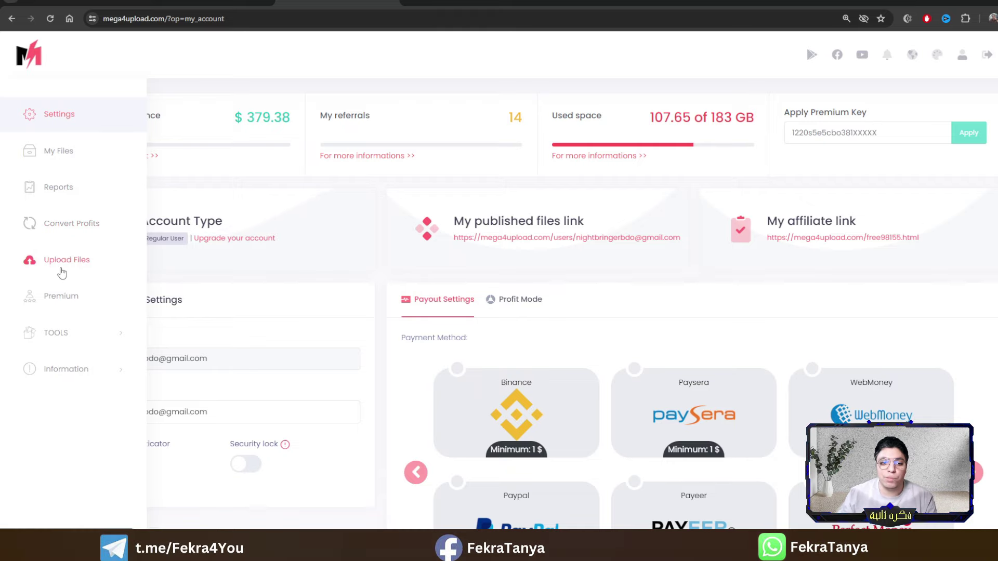
Upload the PDF "The respiratory system - كورس كامل 2024" from the desktop's New folder to Mega4upload
click(62, 271)
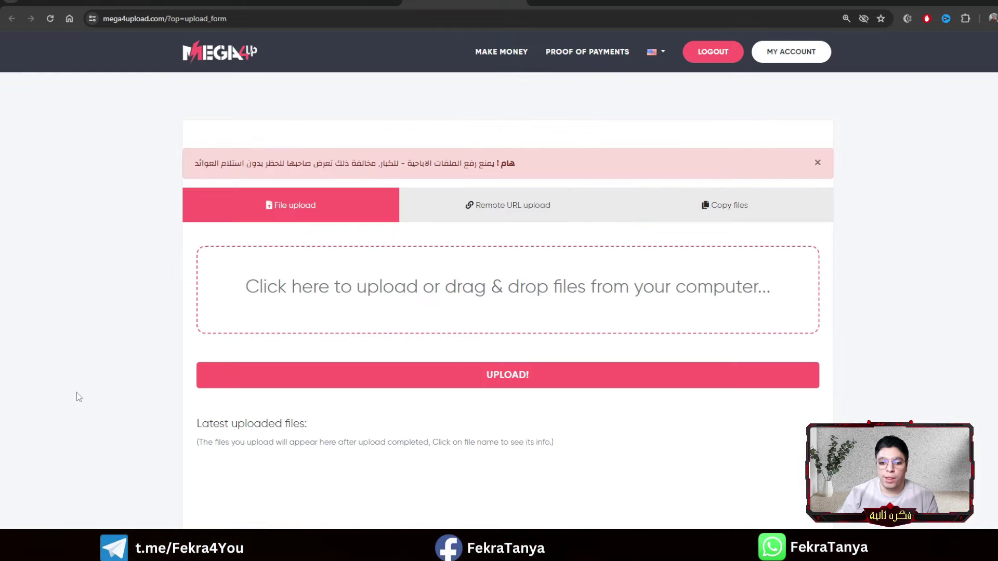
click(341, 307)
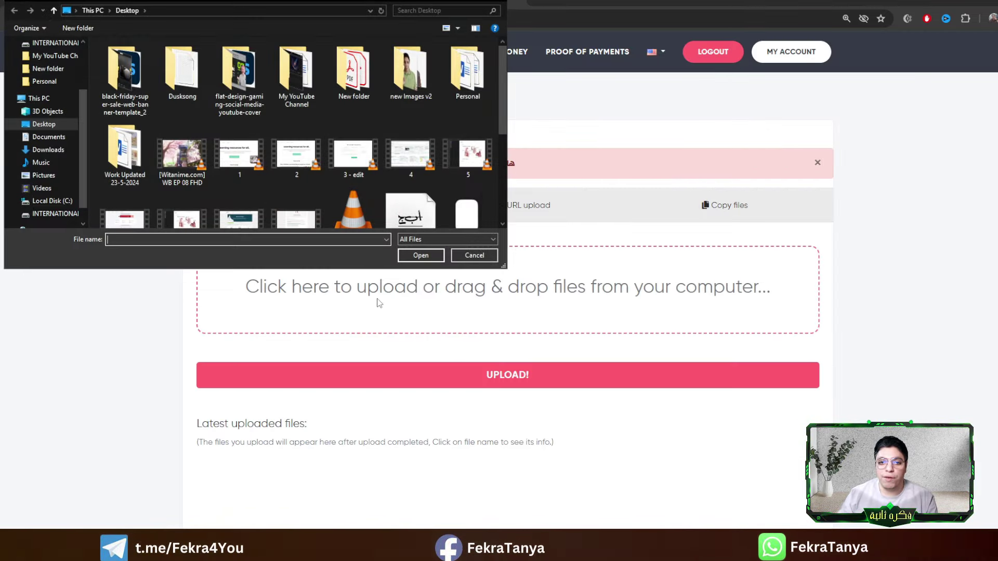
double_click(364, 78)
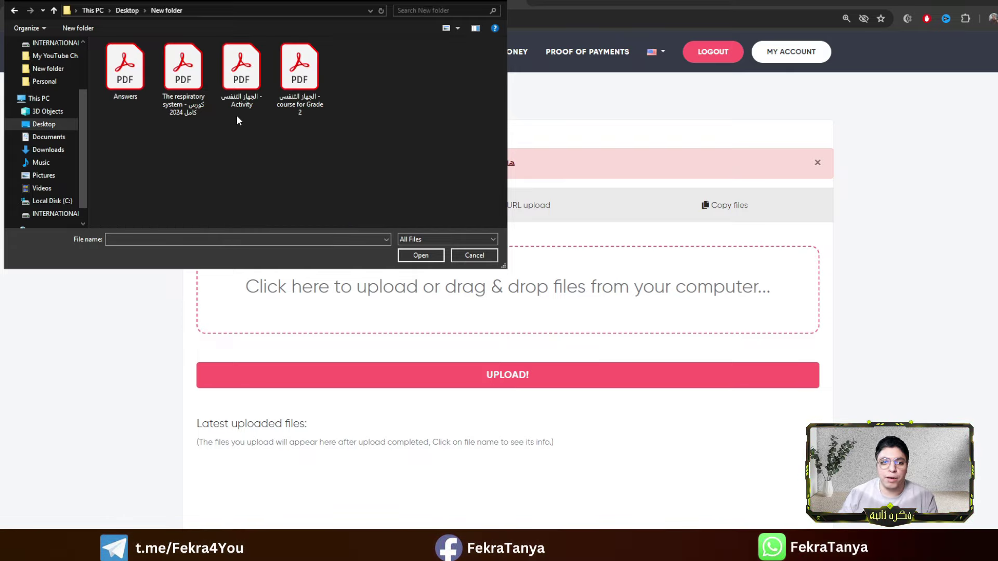
click(183, 78)
click(420, 255)
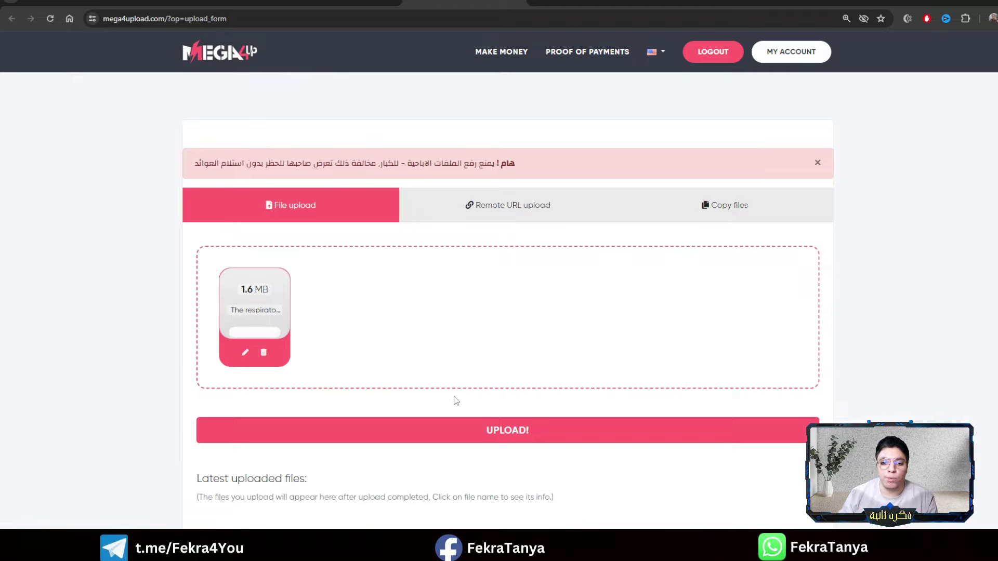
click(490, 430)
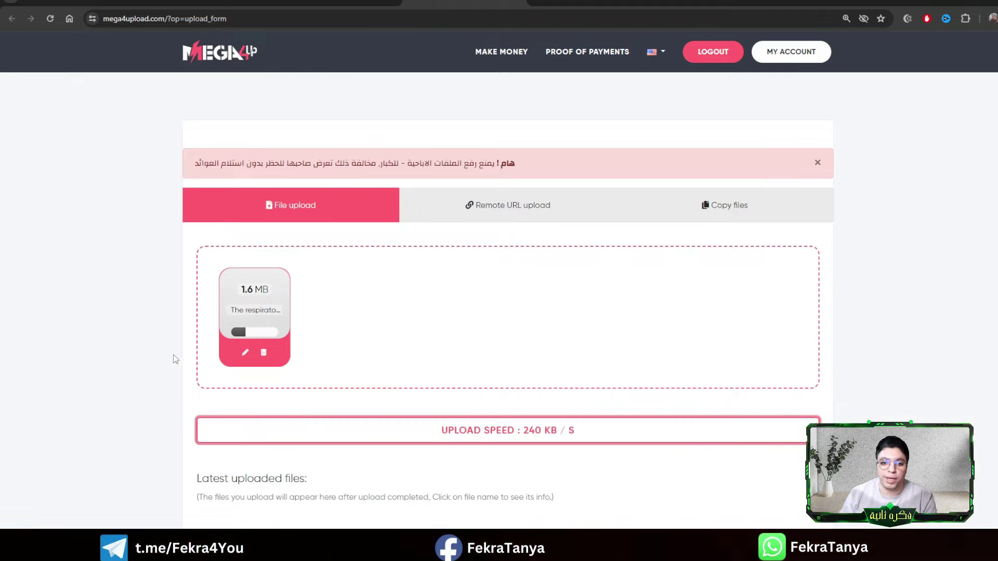
Show the uploaded respiratory system PDF's file details and copy its download link
scroll(122, 206, down, 8)
scroll(124, 207, up, 2)
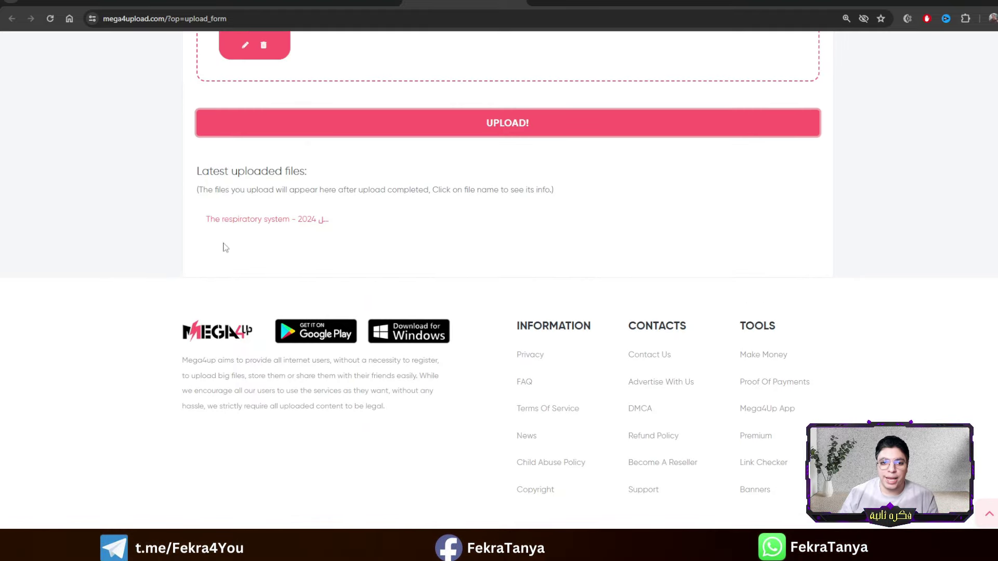
click(248, 223)
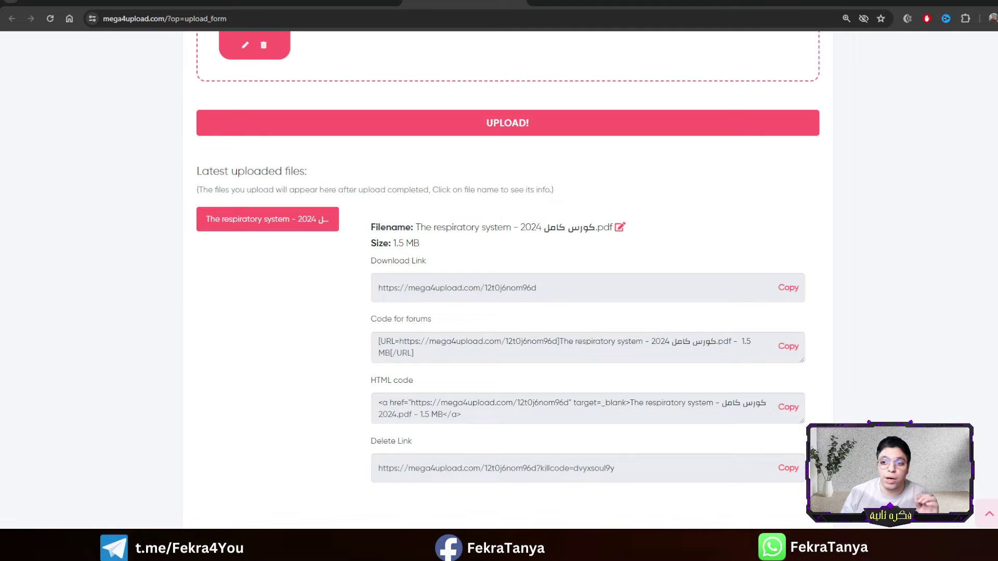
scroll(507, 280, up, 1)
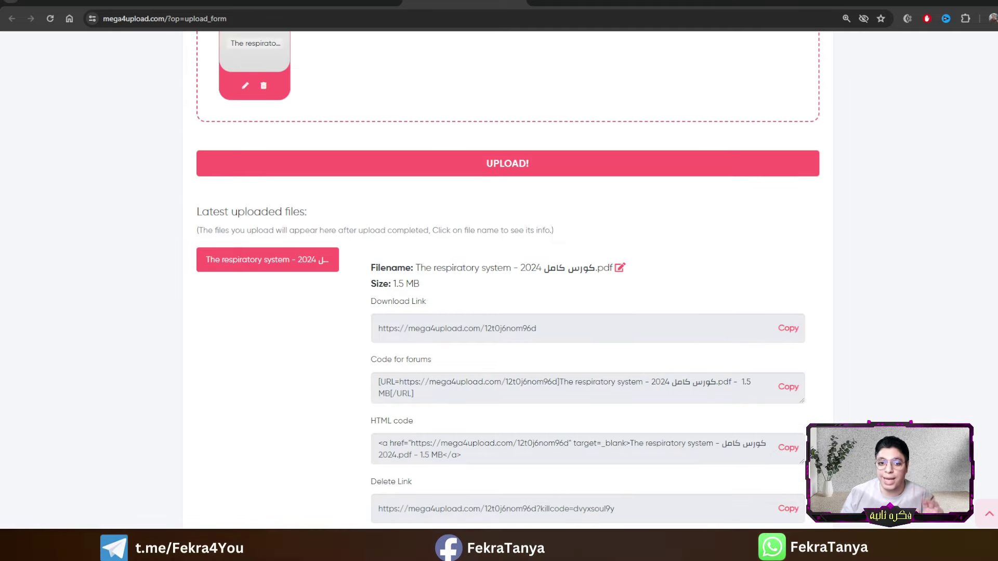
click(789, 328)
Switch to Pinterest, start a new organic pin and review the respiratory system course description through to its closing note
key(ctrl+1)
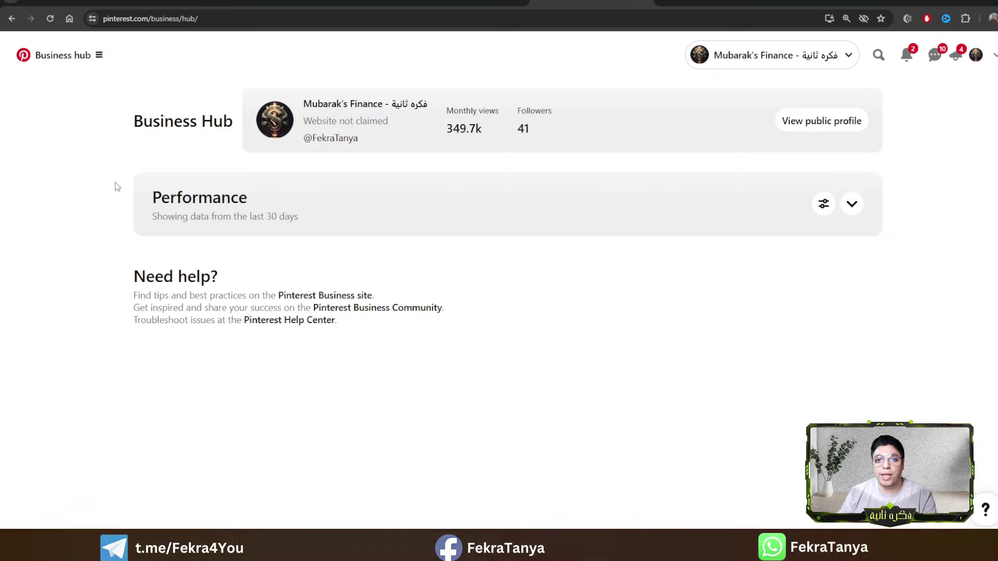
click(63, 55)
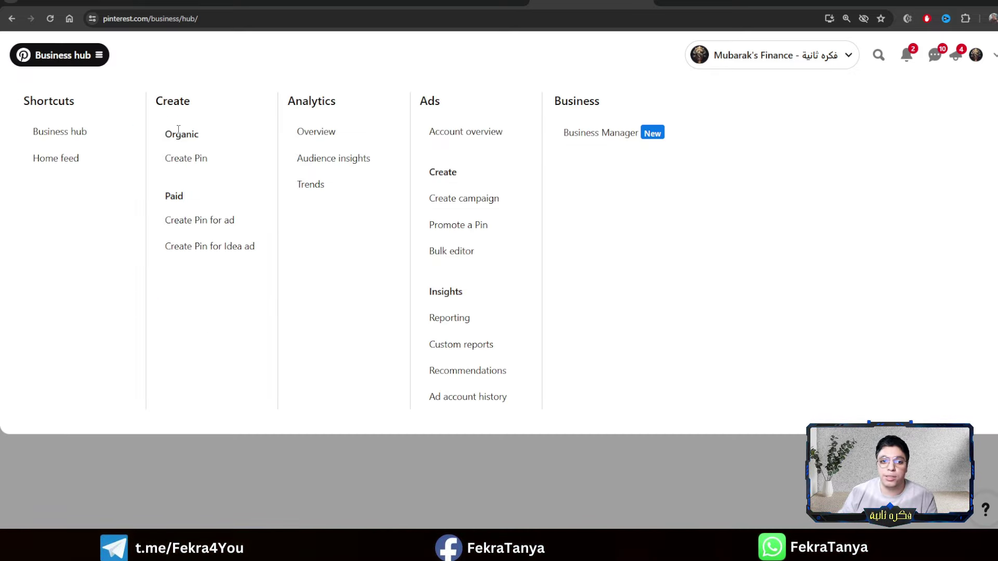
click(200, 158)
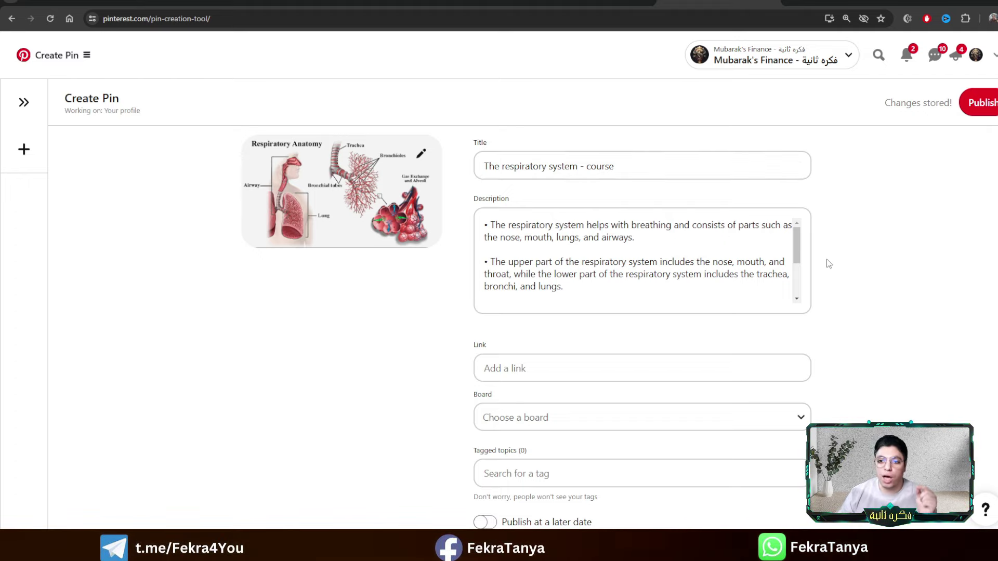
click(567, 262)
scroll(603, 291, down, 3)
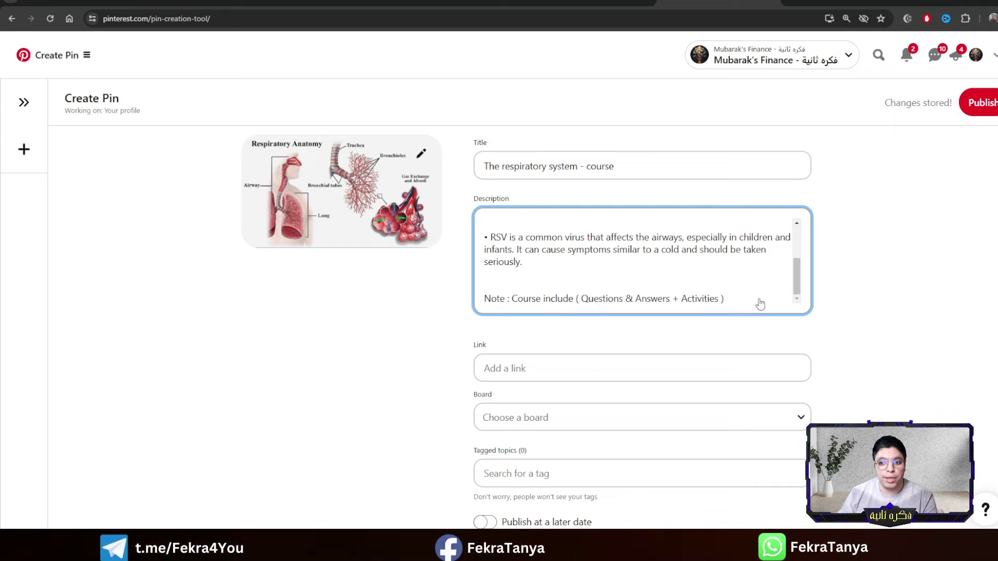
scroll(936, 284, down, 1)
scroll(635, 296, down, 1)
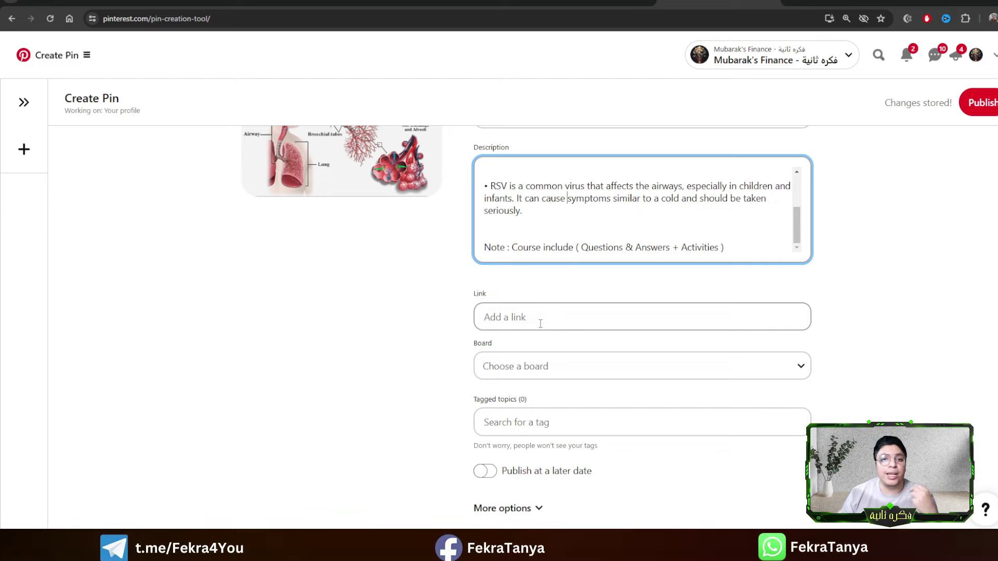
Copy the PDF's Mega4upload download link and paste it as the pin's link
click(578, 5)
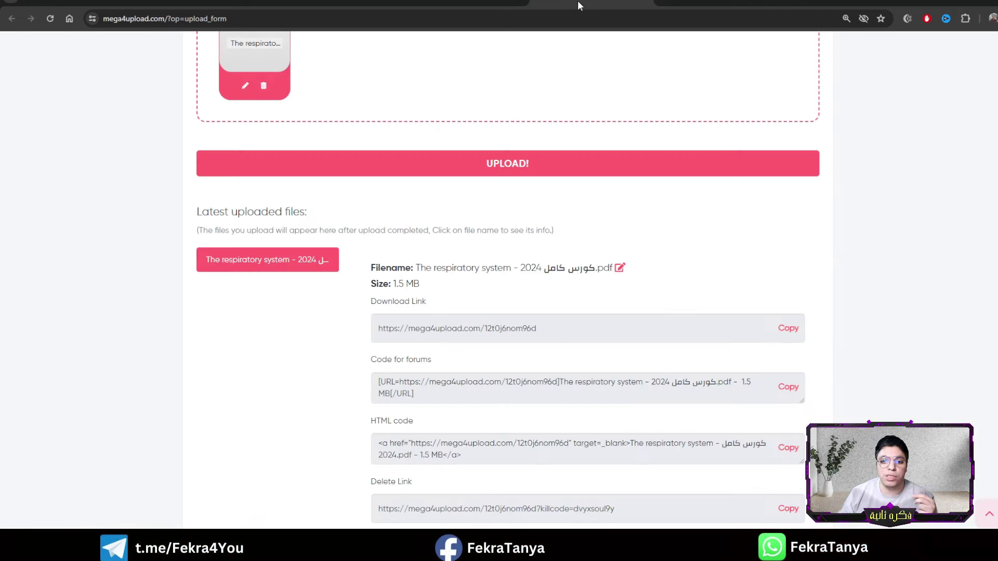
click(787, 328)
key(ctrl+shift+Tab)
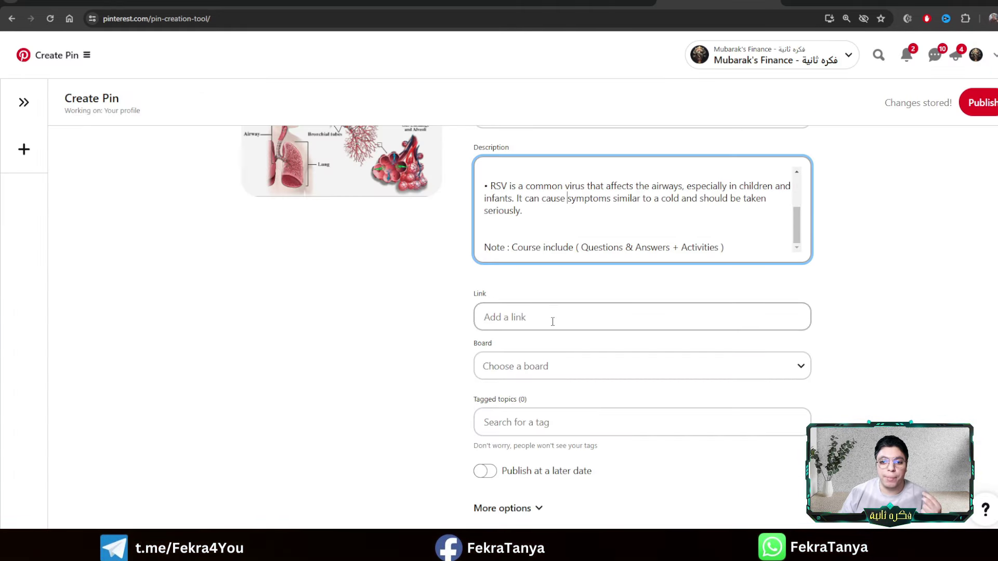
right_click(553, 316)
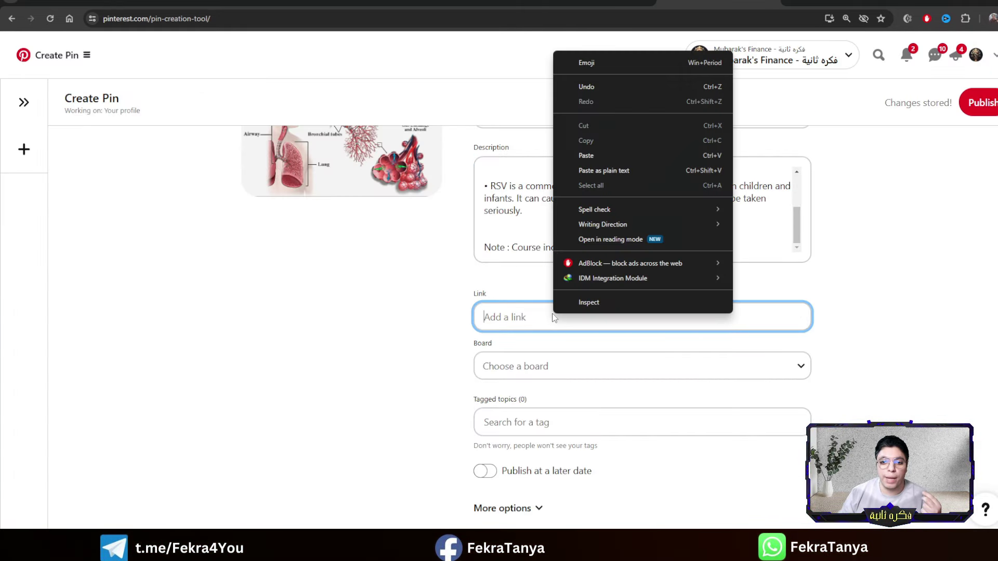
click(621, 154)
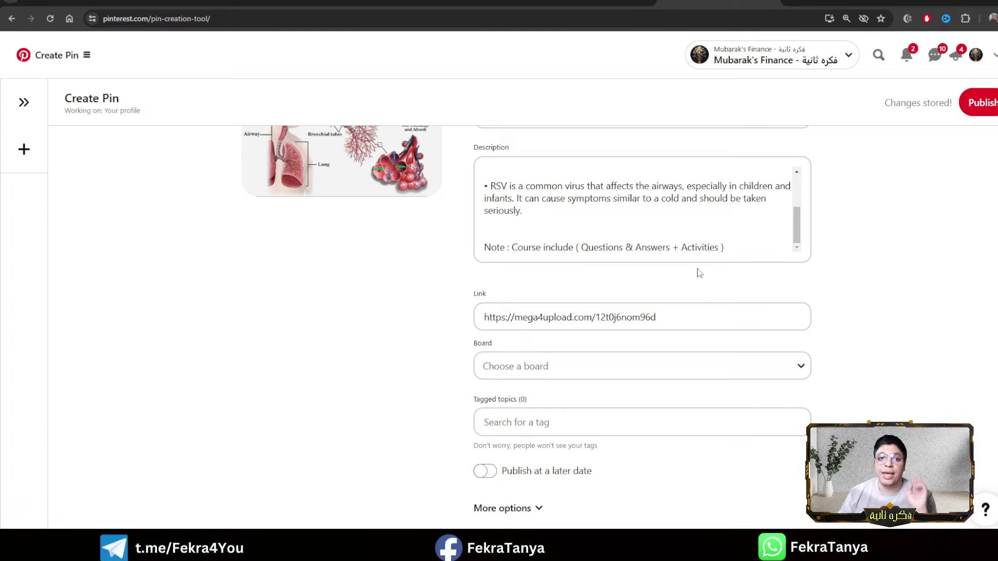
Copy the share link of the product "The respiratory system - course" from the Payhip product list
key(ctrl+Tab)
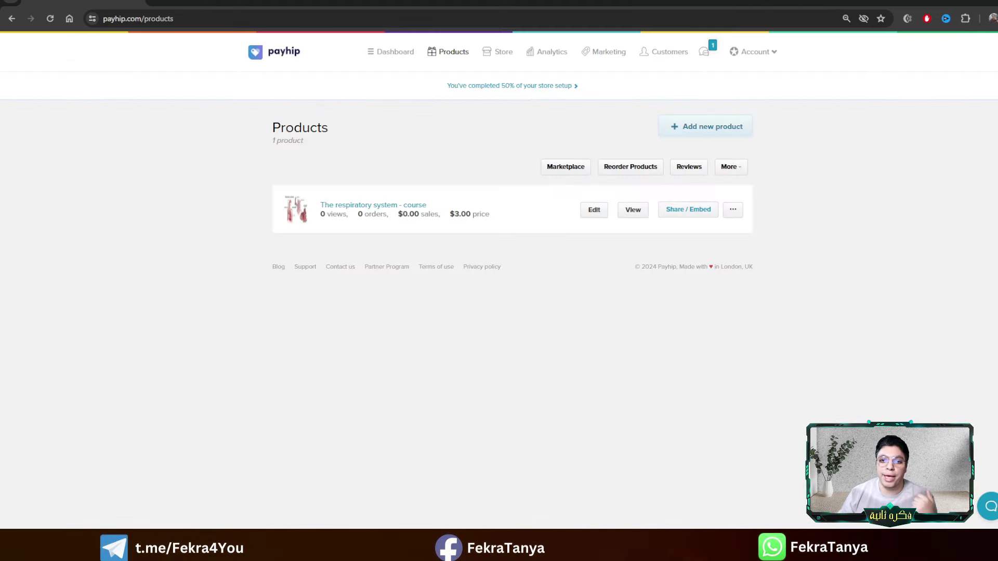
click(730, 214)
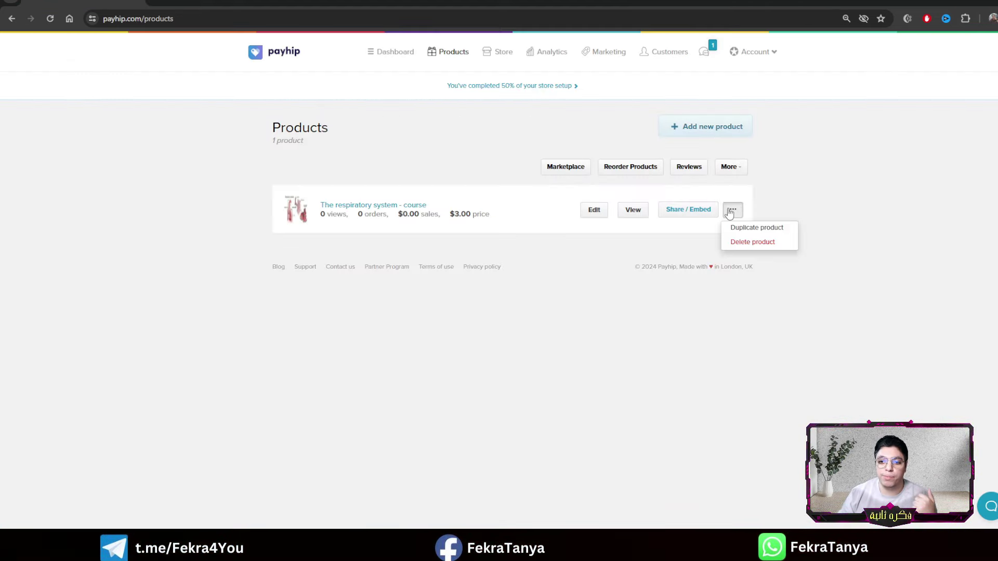
click(676, 210)
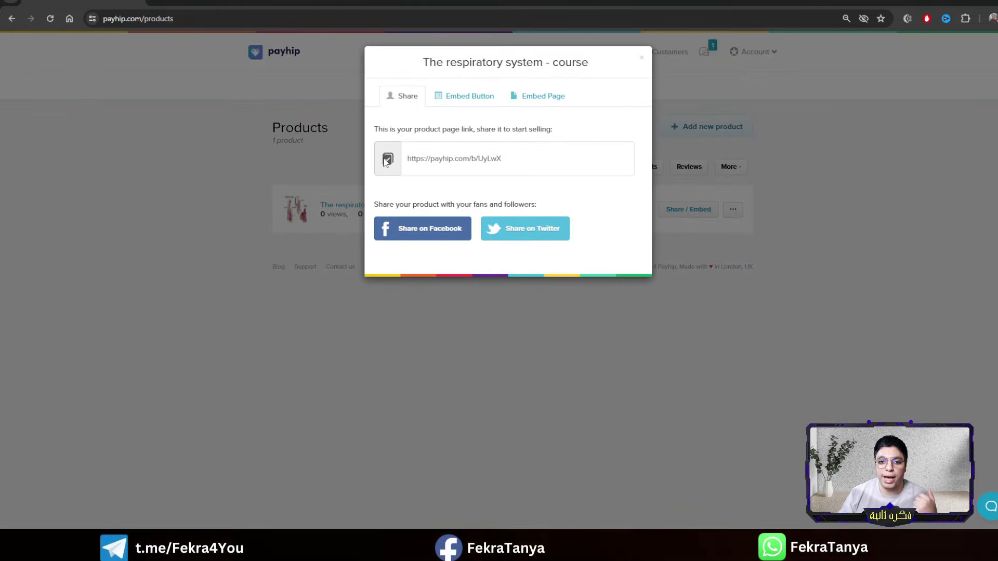
click(446, 158)
right_click(446, 157)
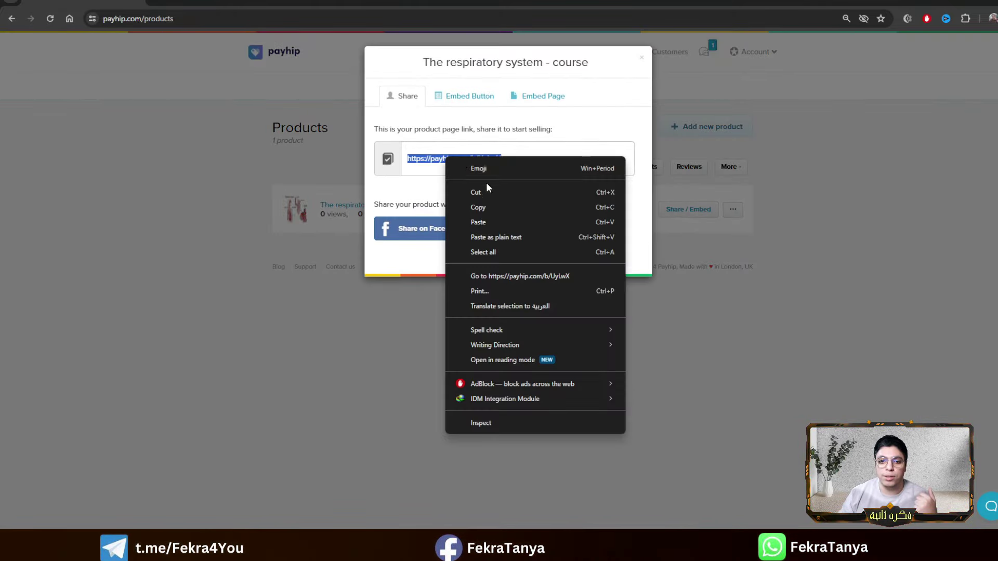
click(478, 207)
click(670, 5)
click(601, 315)
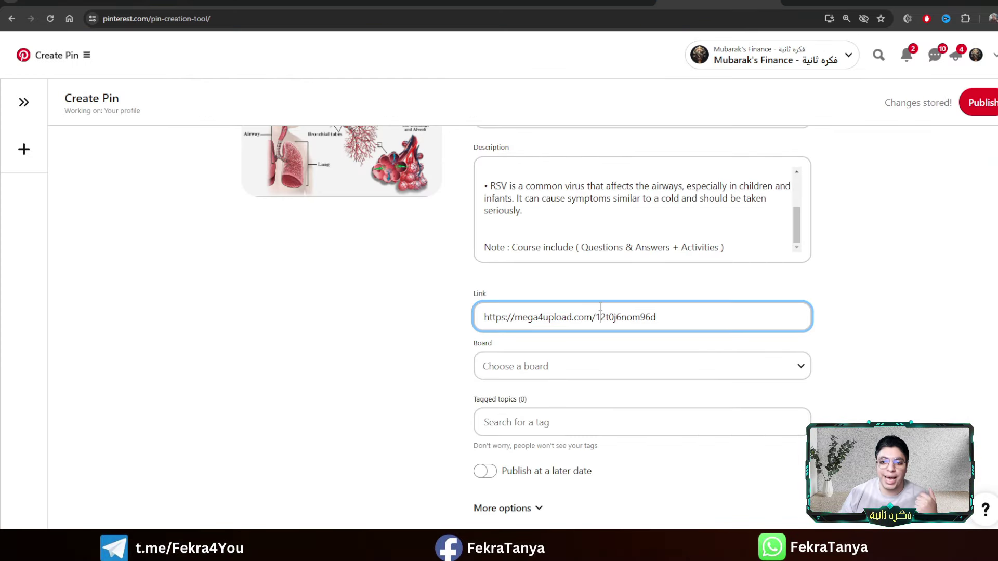
triple_click(601, 315)
right_click(598, 312)
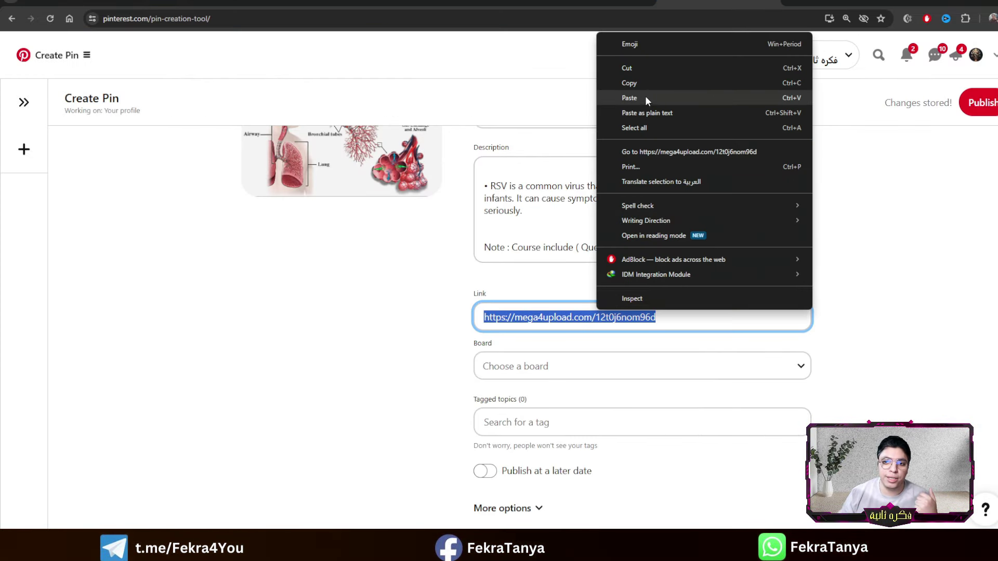
click(630, 98)
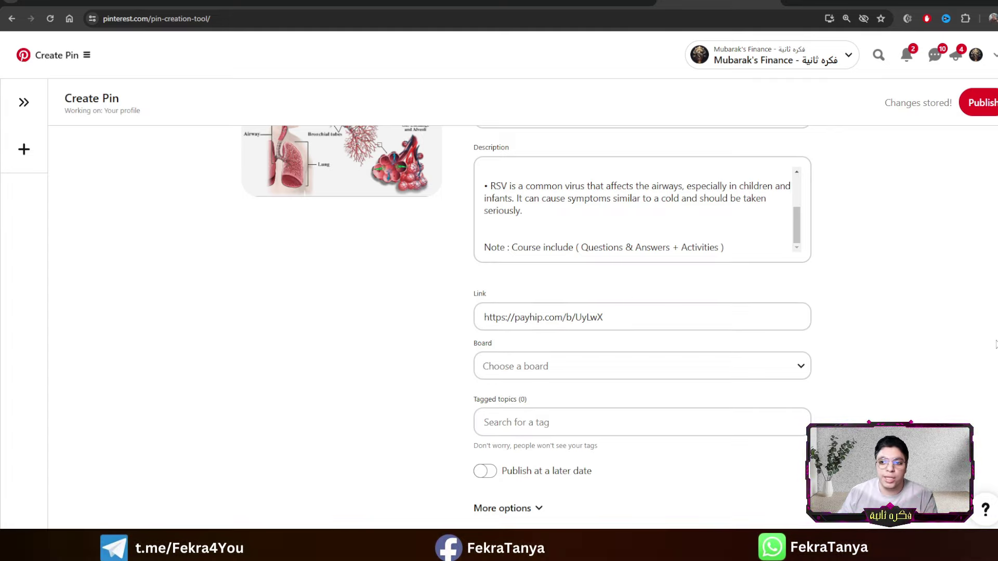
Create a new board named "education 2024" for the pin
click(629, 365)
click(598, 332)
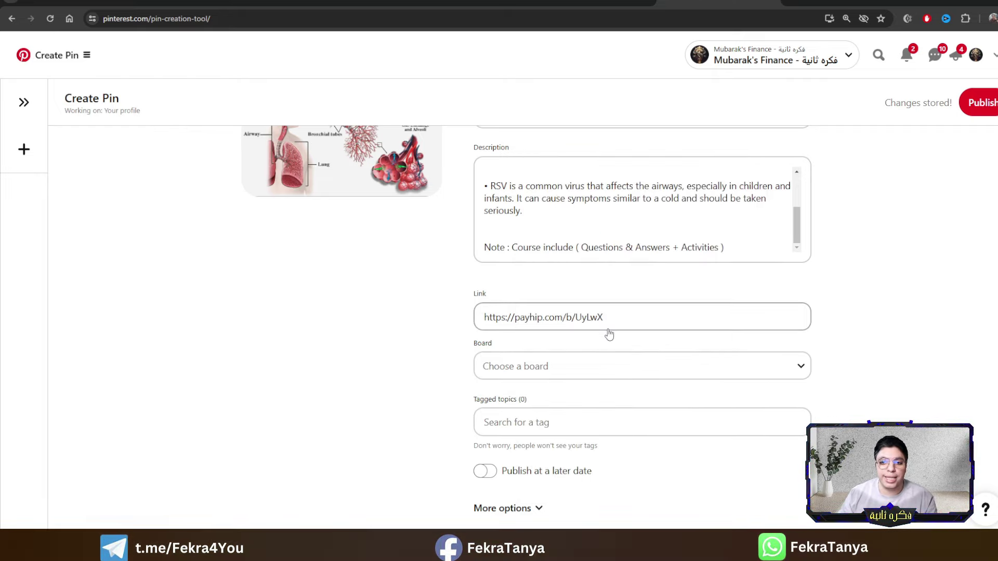
click(530, 275)
text(ed)
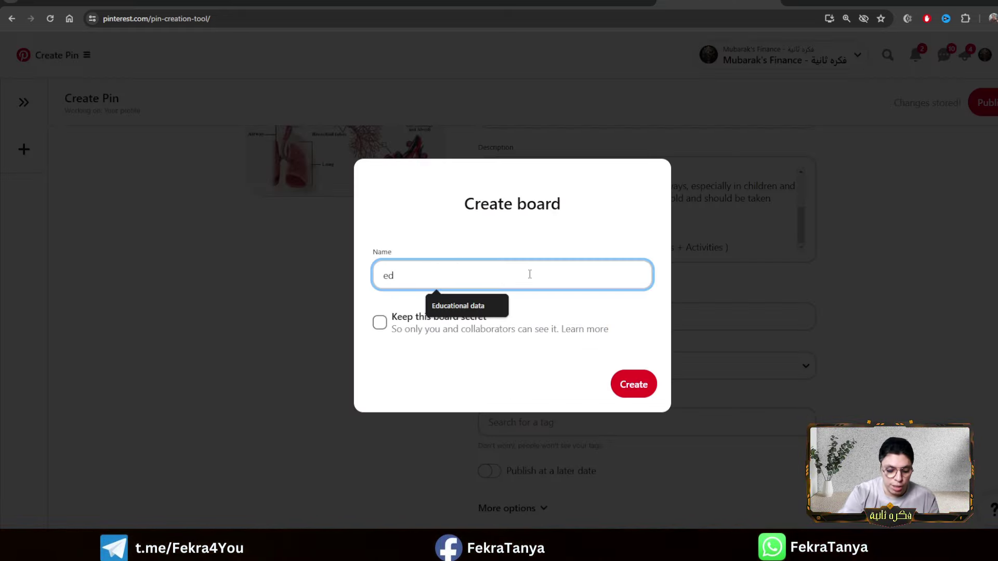
text(ucation 2024)
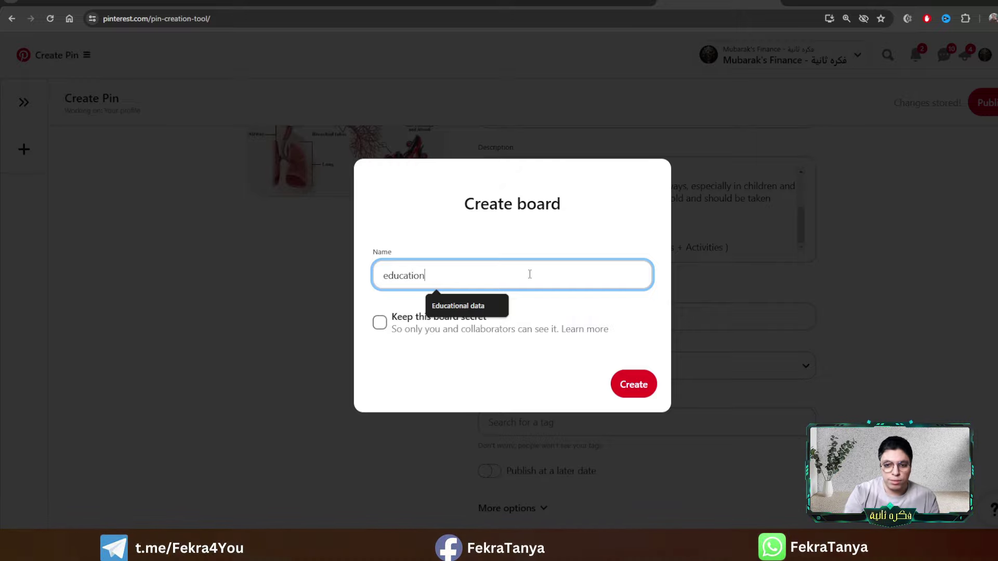
click(634, 384)
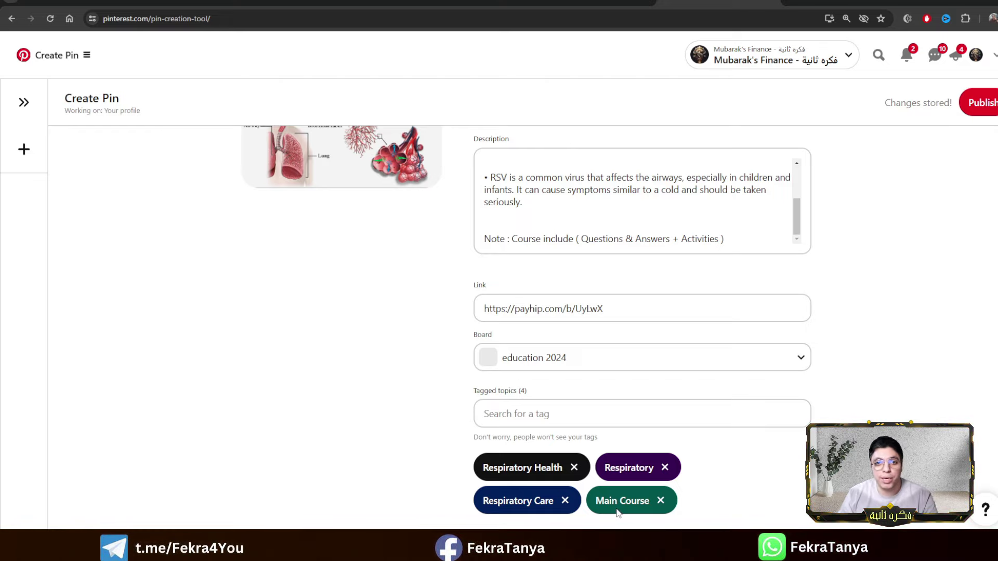
Publish the respiratory system course pin
scroll(963, 256, up, 1)
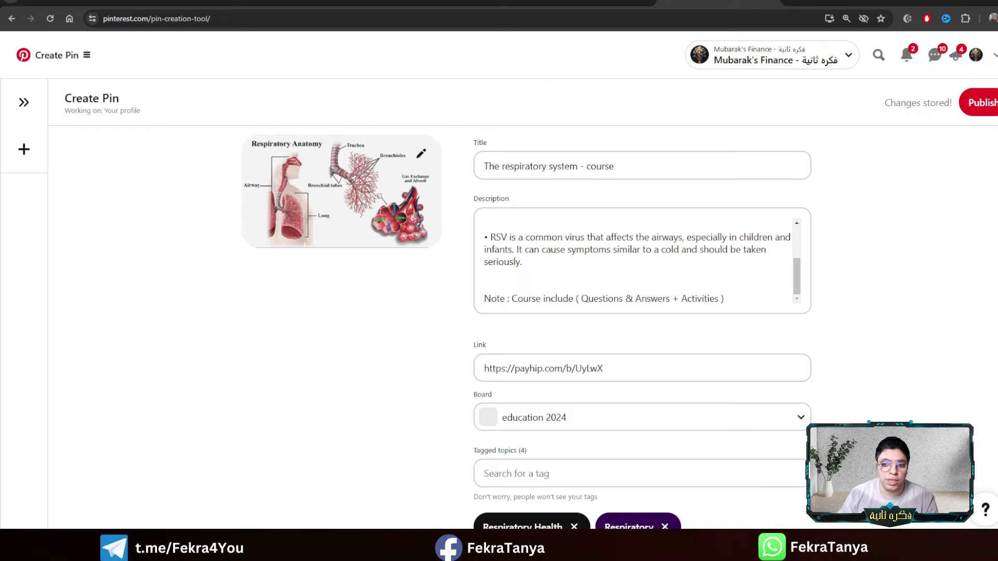
click(977, 104)
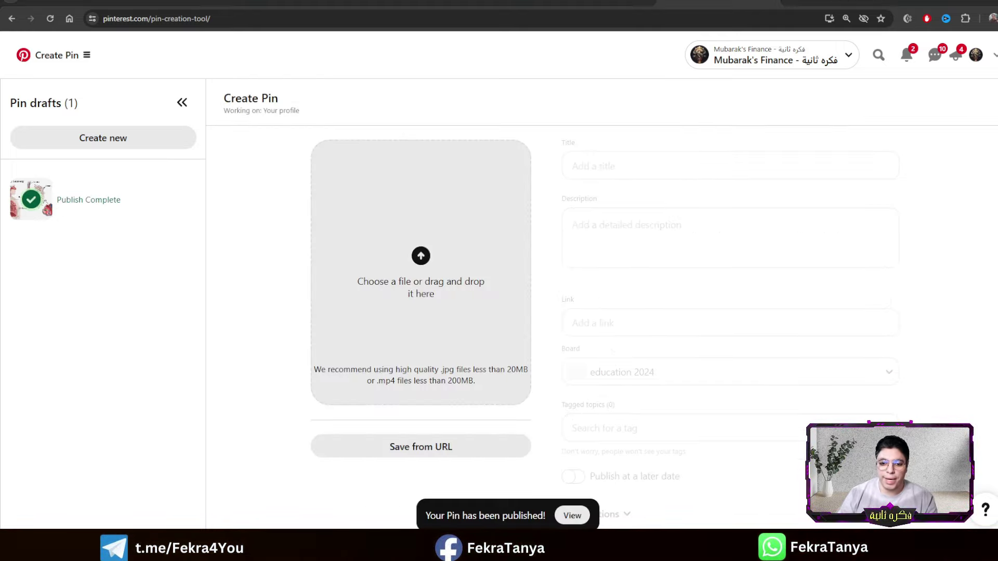
View the published respiratory system course pin and expand its full description
click(580, 519)
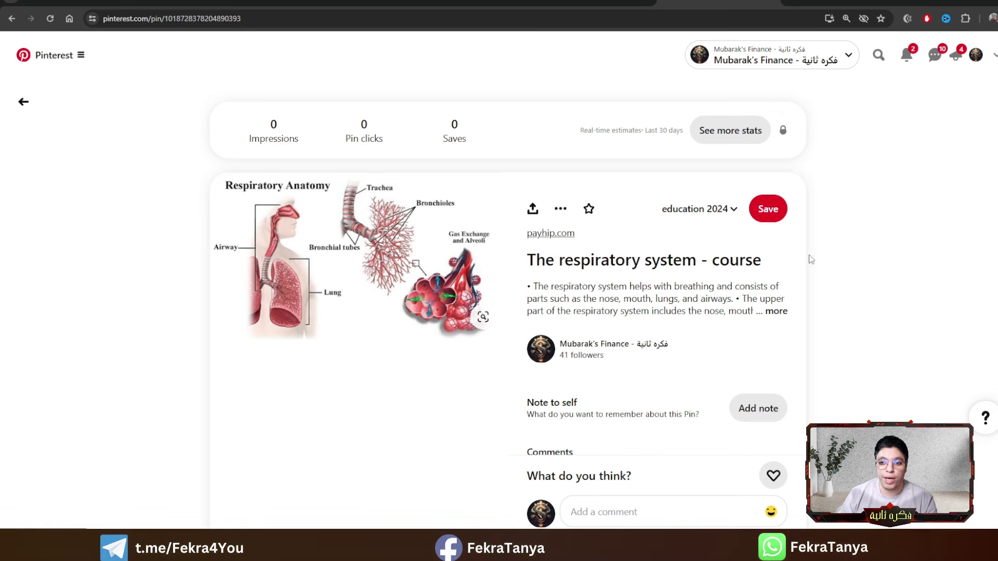
click(775, 310)
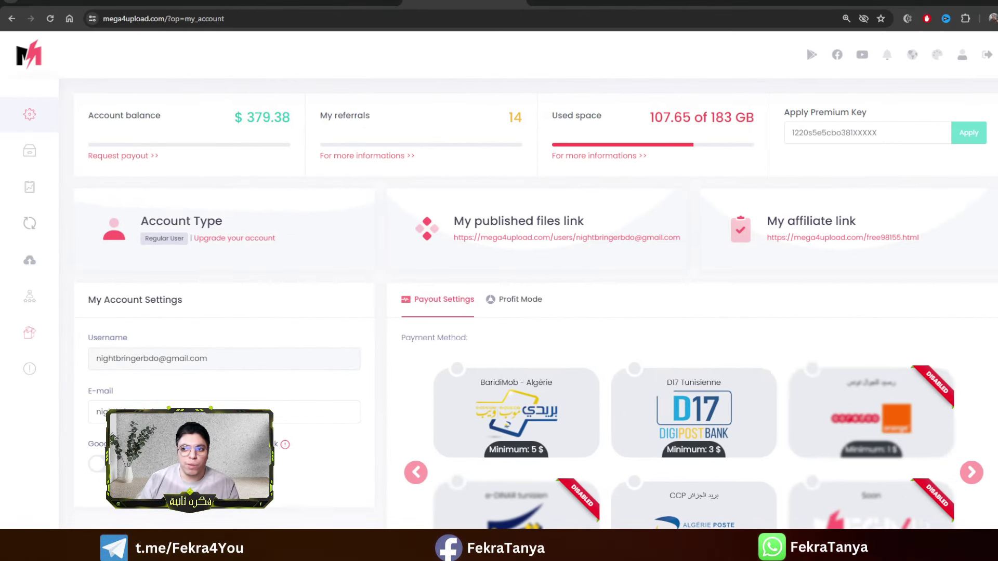
Try PayPal and Payeer as the payout method in the Mega4upload account settings
scroll(968, 276, down, 4)
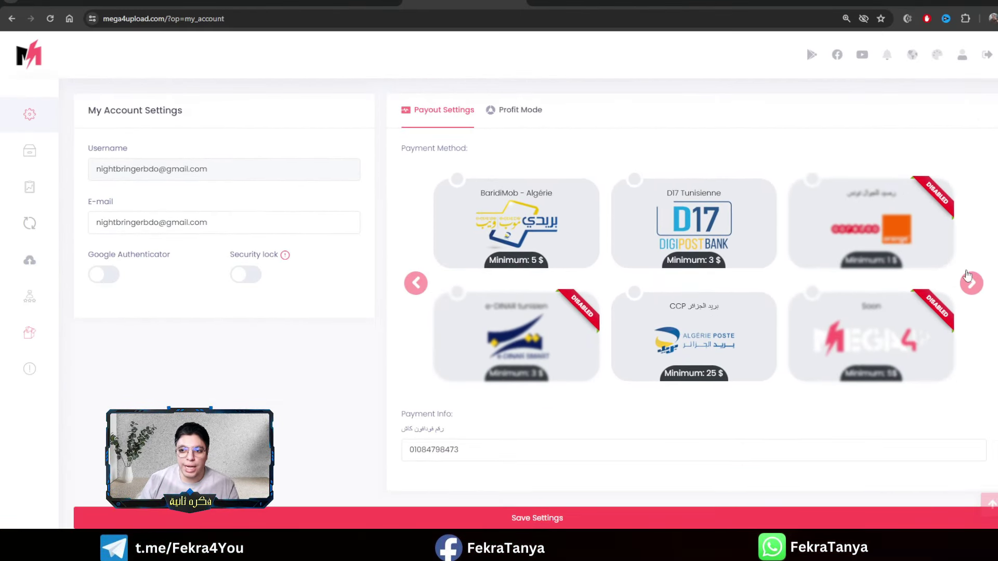
click(968, 275)
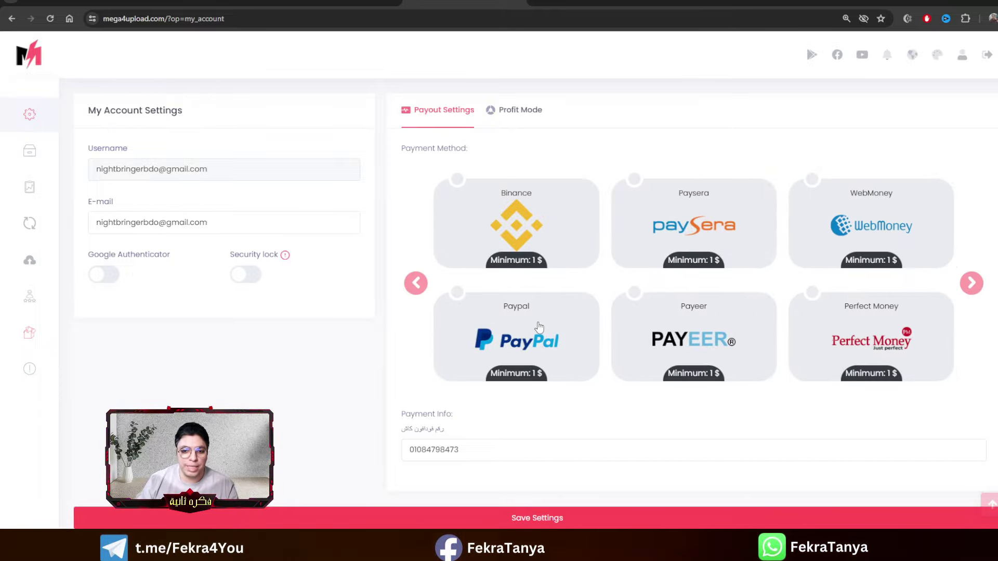
click(543, 334)
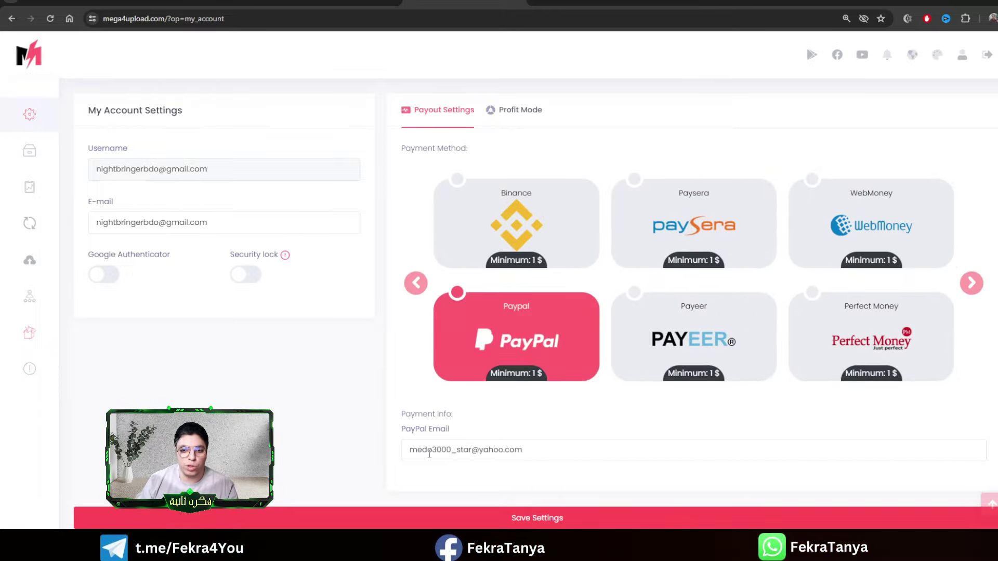
click(681, 367)
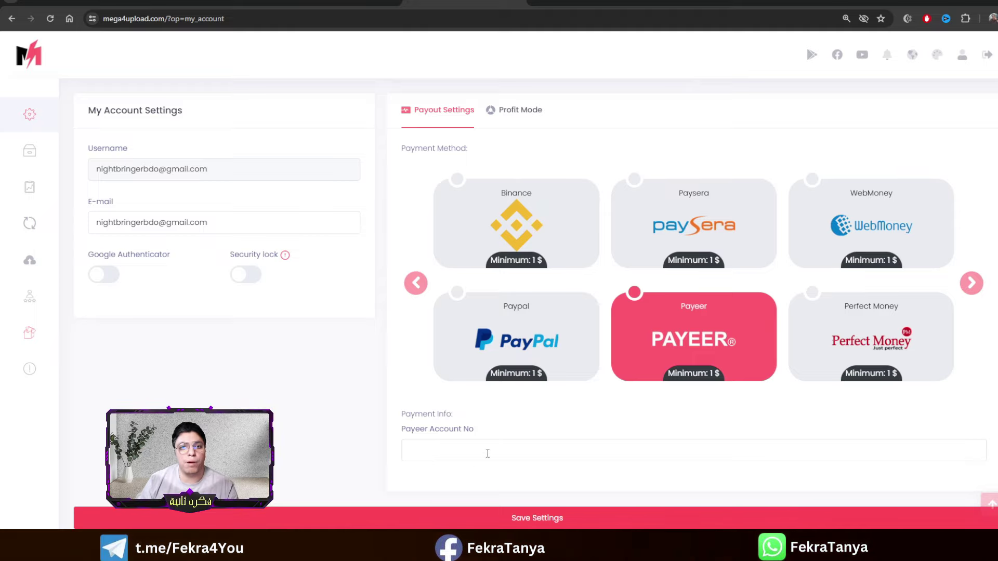
Choose Vodafone Cash Egypt as the Mega4upload payout method and save the settings
click(971, 283)
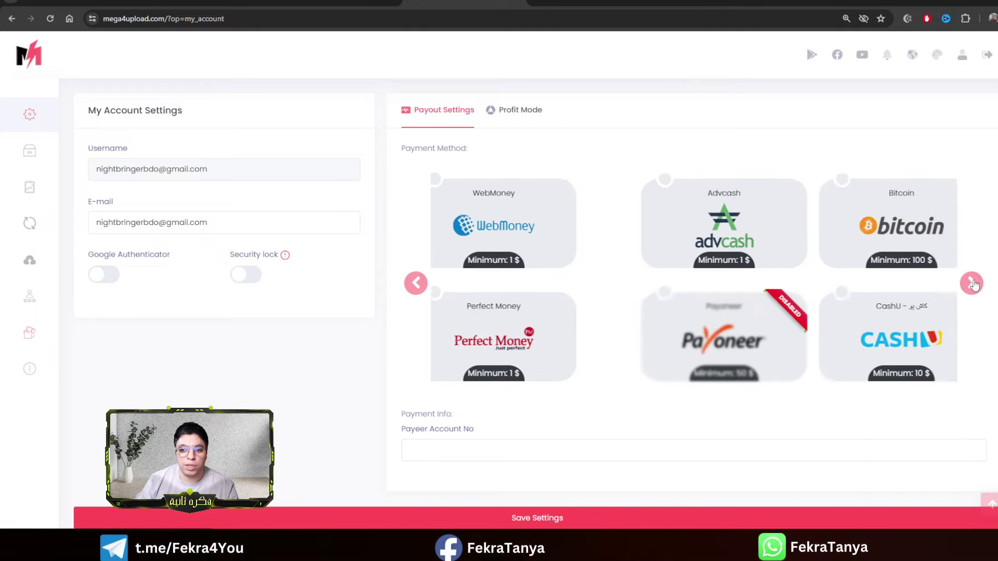
click(971, 283)
click(971, 283)
click(881, 261)
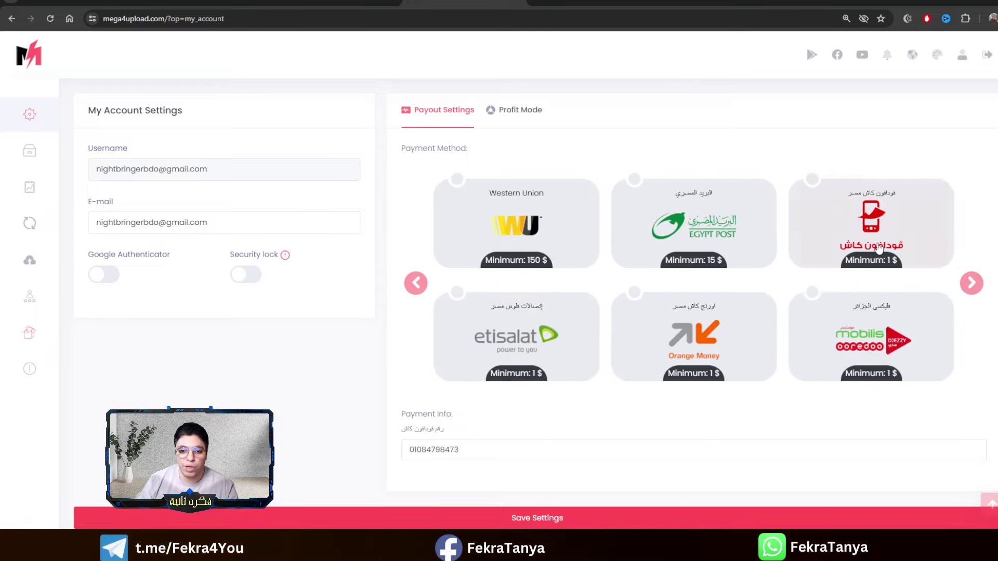
click(562, 527)
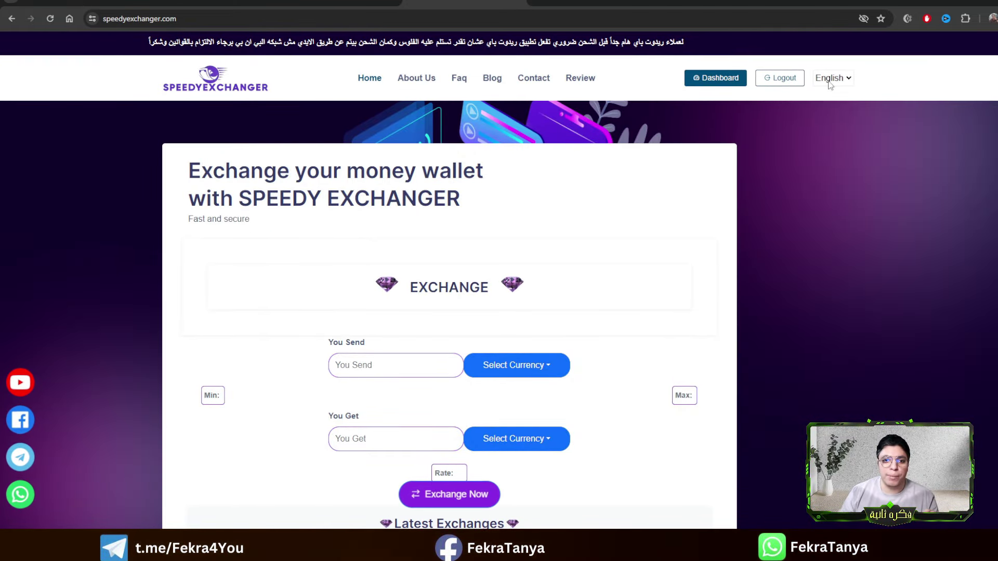
On Speedy Exchanger, examine the currencies available for sending and receiving, and the latest exchanges
scroll(800, 204, down, 1)
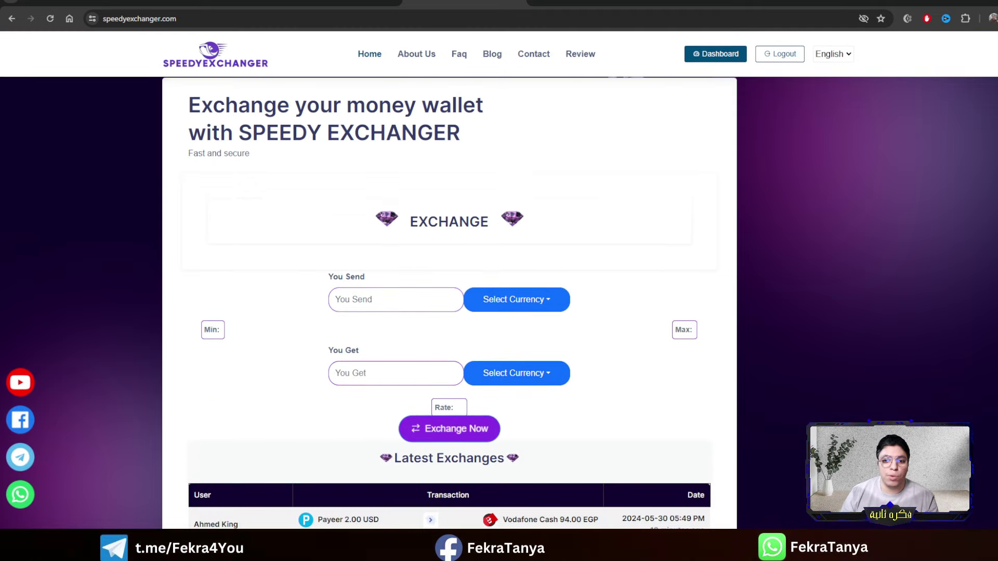
click(508, 297)
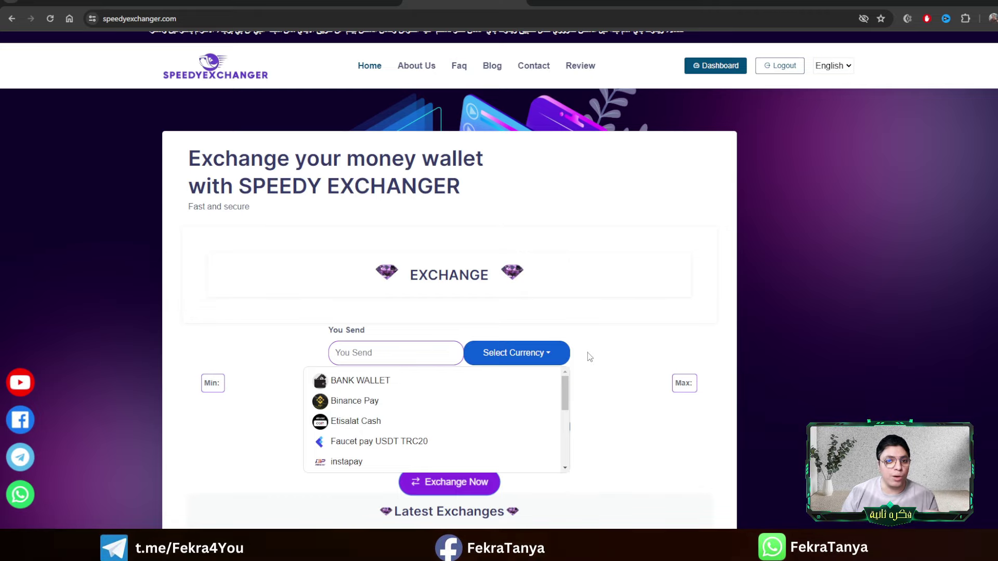
click(593, 416)
click(536, 427)
scroll(468, 364, down, 5)
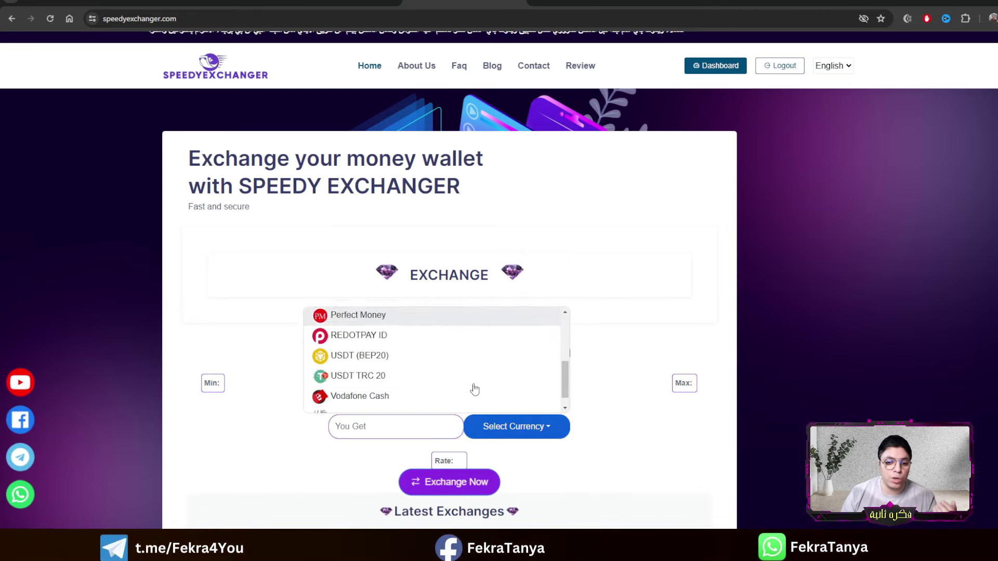
click(596, 301)
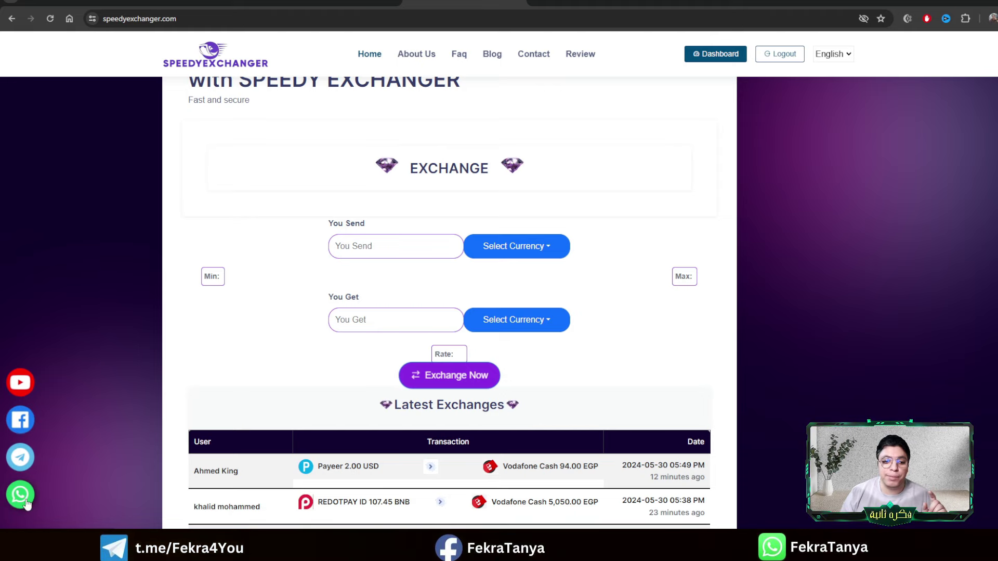
scroll(20, 501, down, 1)
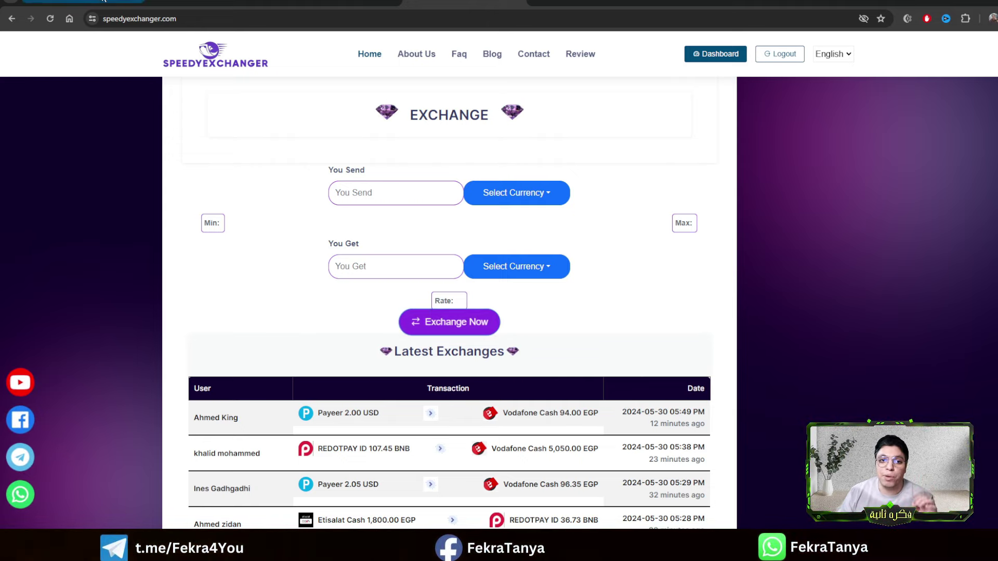
Switch to Payhip and open the payment details in the account settings
click(110, 4)
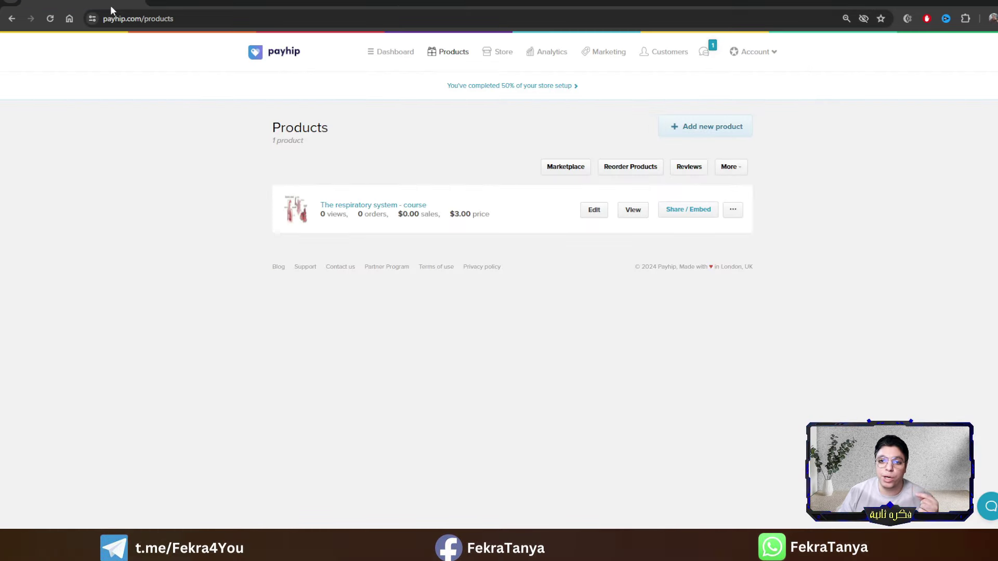
click(764, 54)
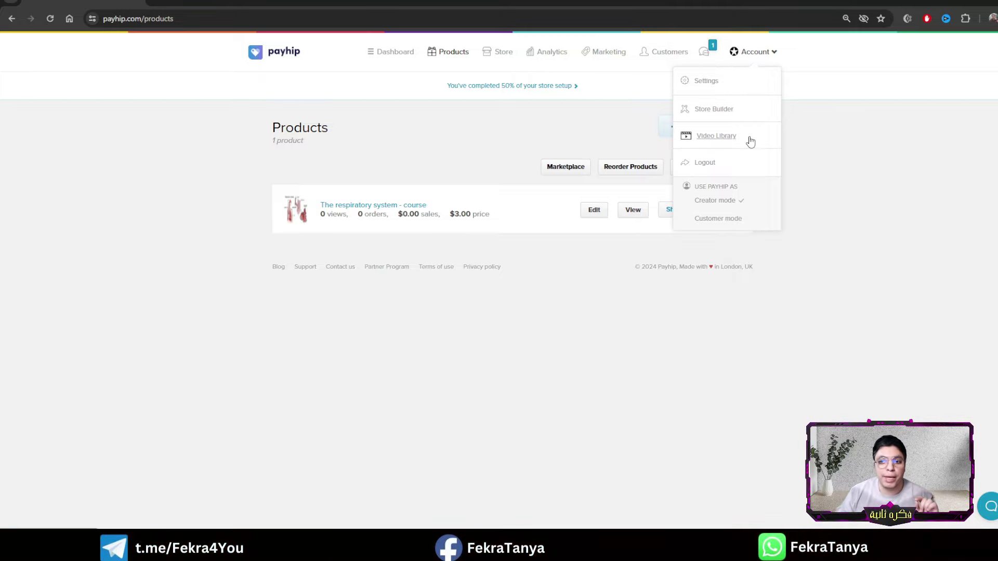
click(707, 83)
click(364, 212)
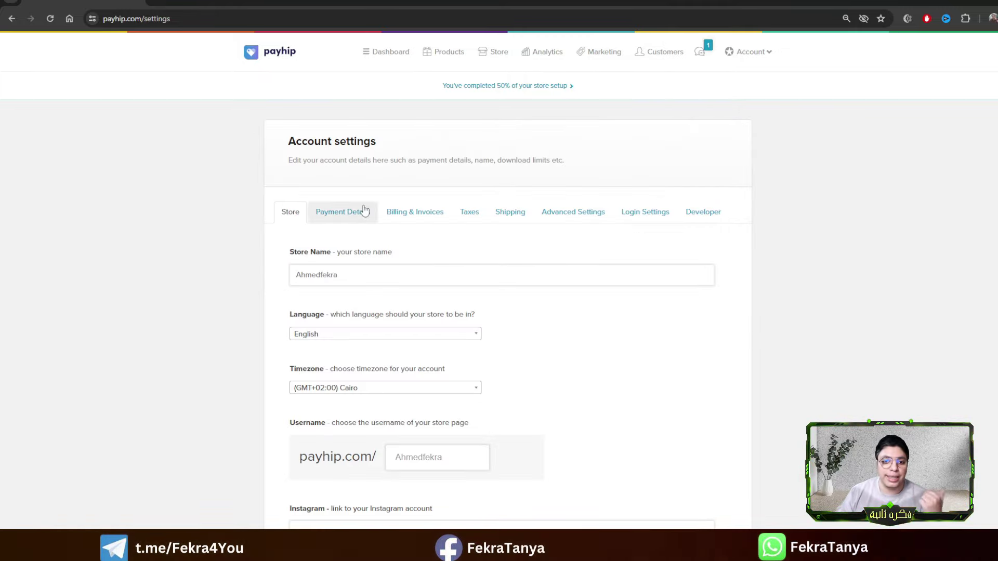